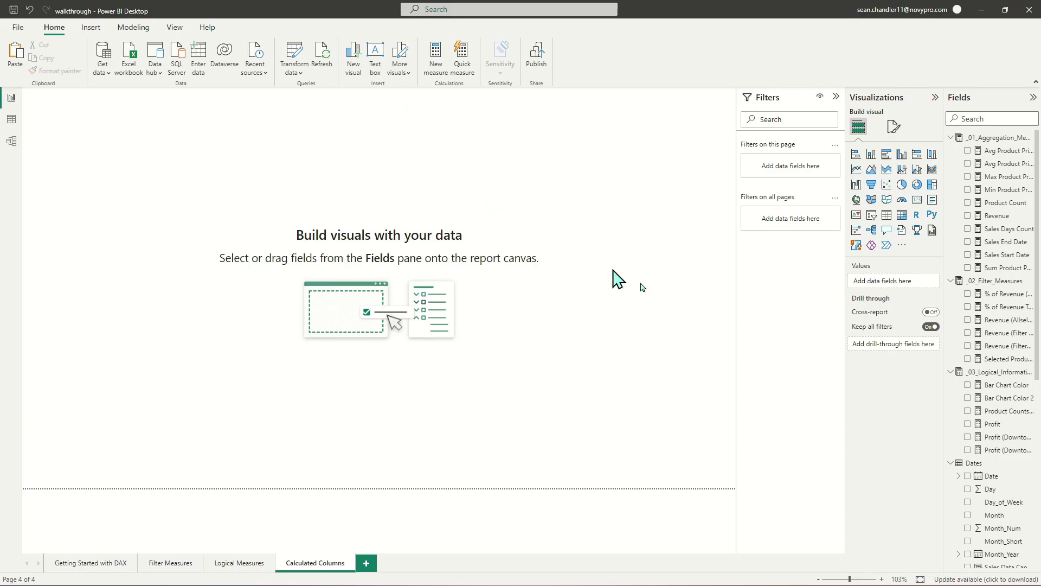
Step: Collapse the three measure folders and open the Products table in Table view
click(950, 138)
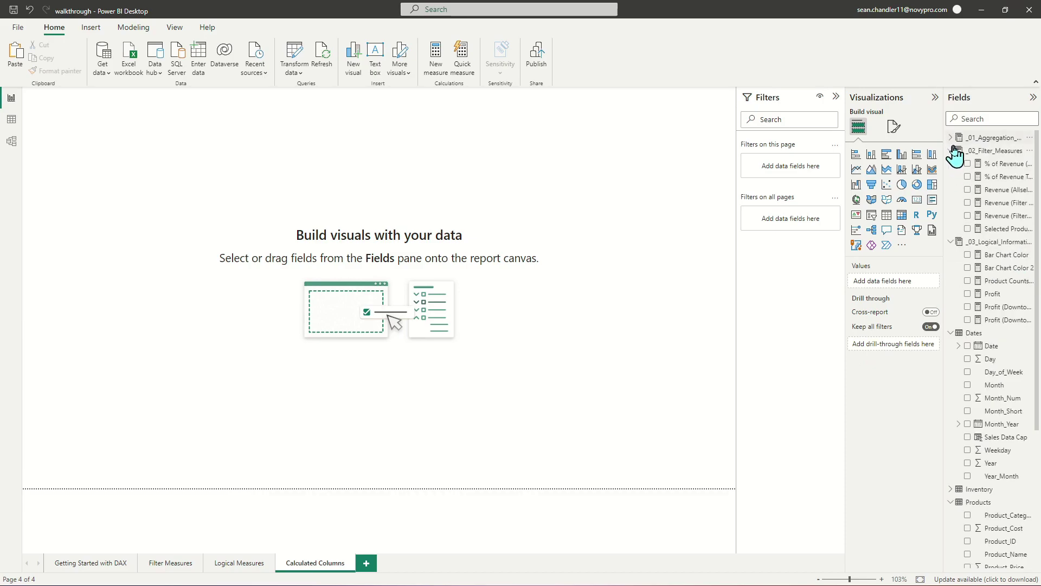
click(950, 151)
click(950, 164)
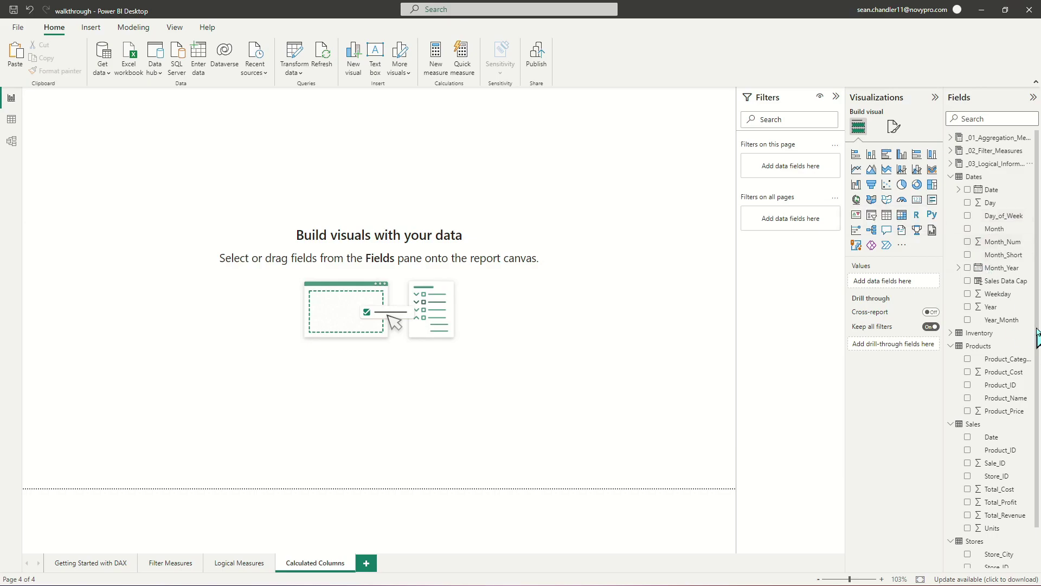
scroll(1009, 380, down, 1)
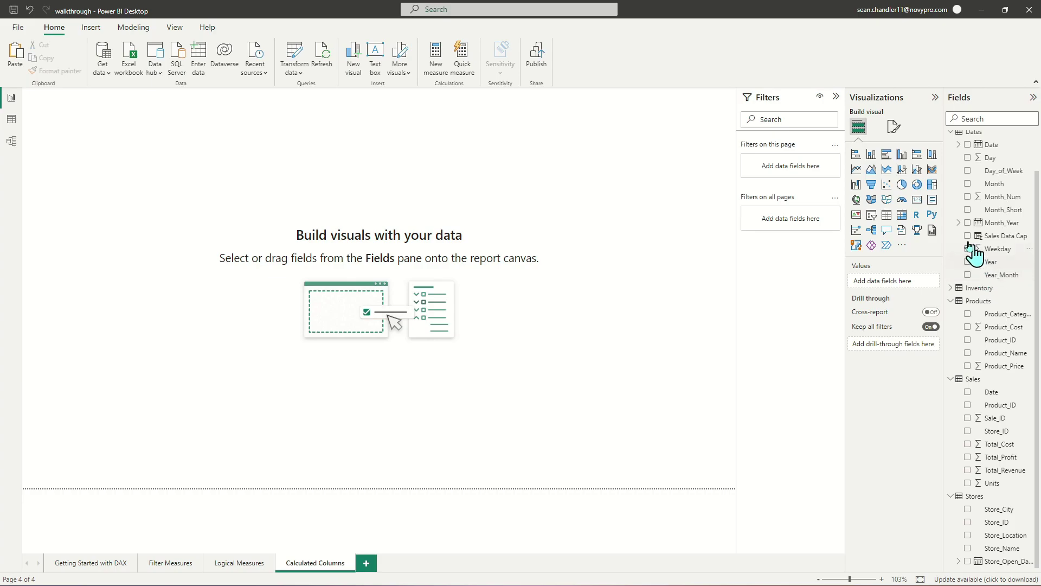
click(11, 121)
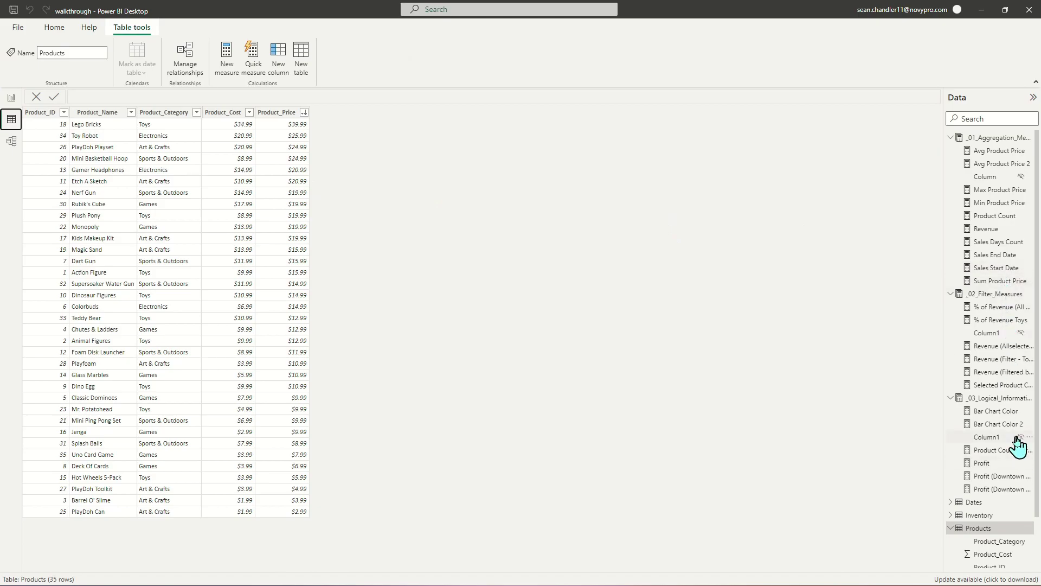
Step: Collapse the _01, _02 and _03 measure folders, select Products and add a new calculated column
click(950, 138)
click(950, 151)
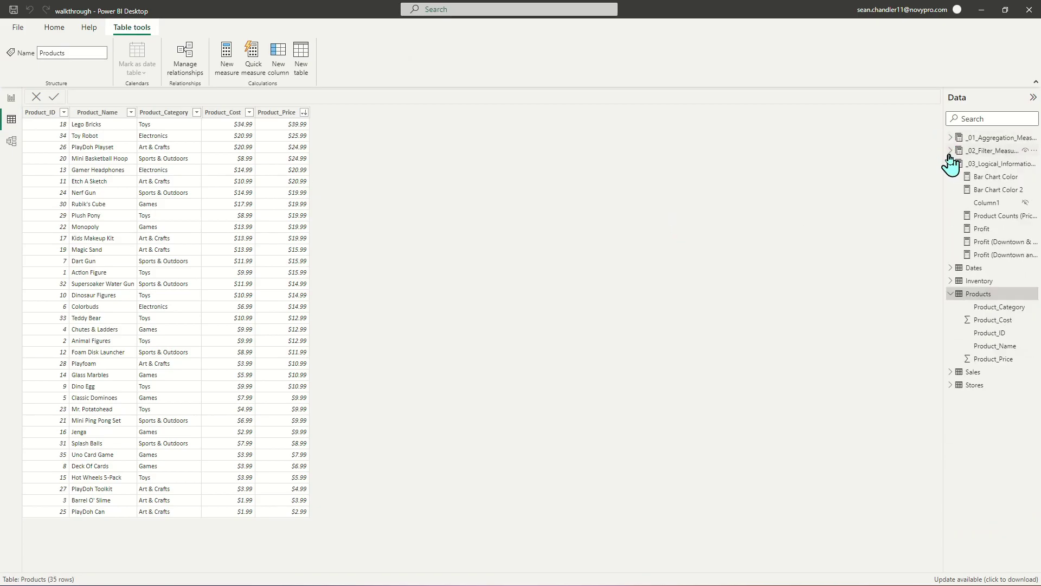
click(953, 177)
click(950, 163)
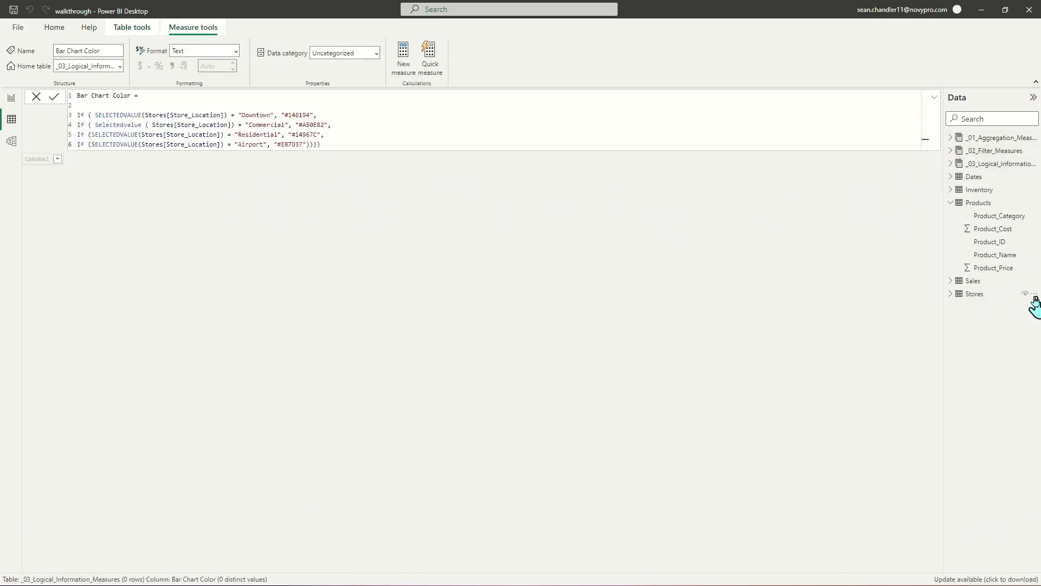
click(979, 204)
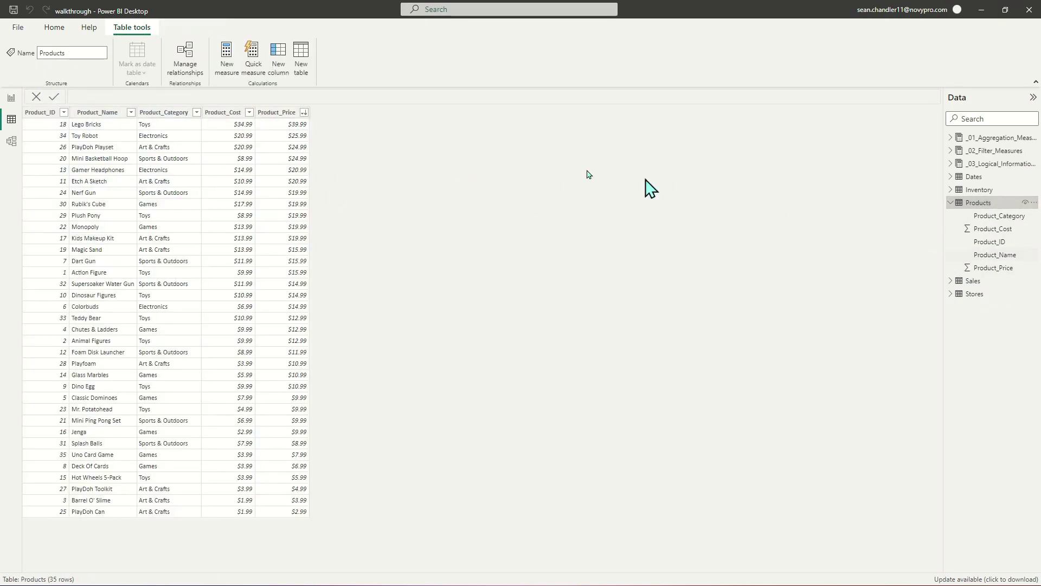
click(282, 68)
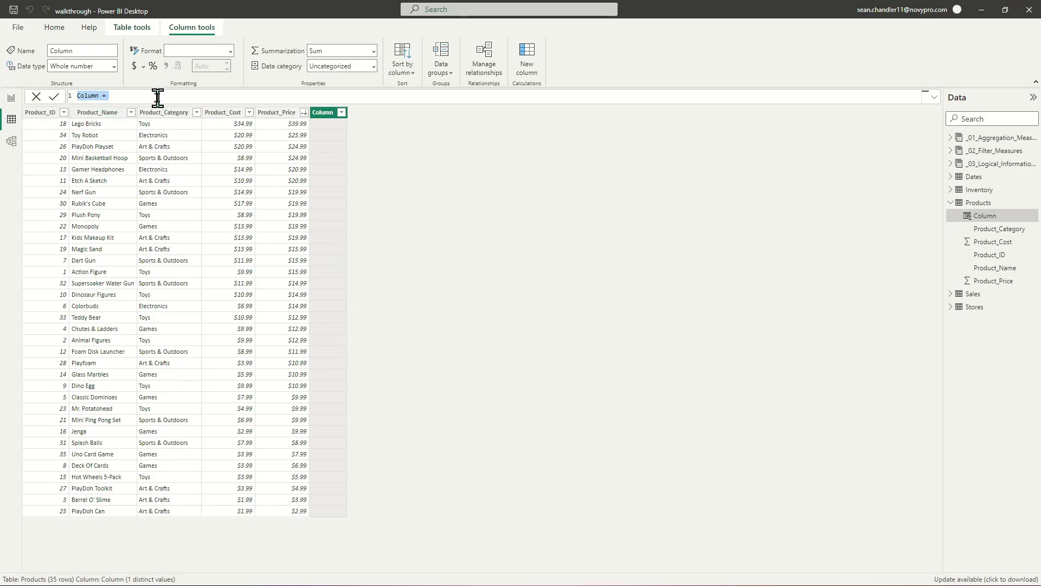
Step: Define Product_Profit = Products[Product_Price] - Products[Product_Cost] and commit the column
text(Product P)
text(_)
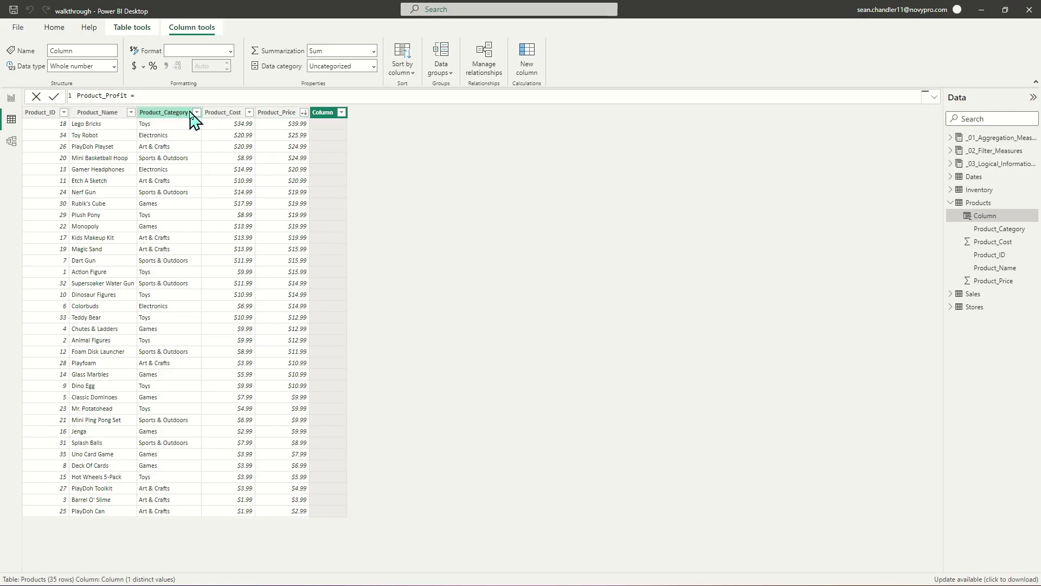
text(Product_pr)
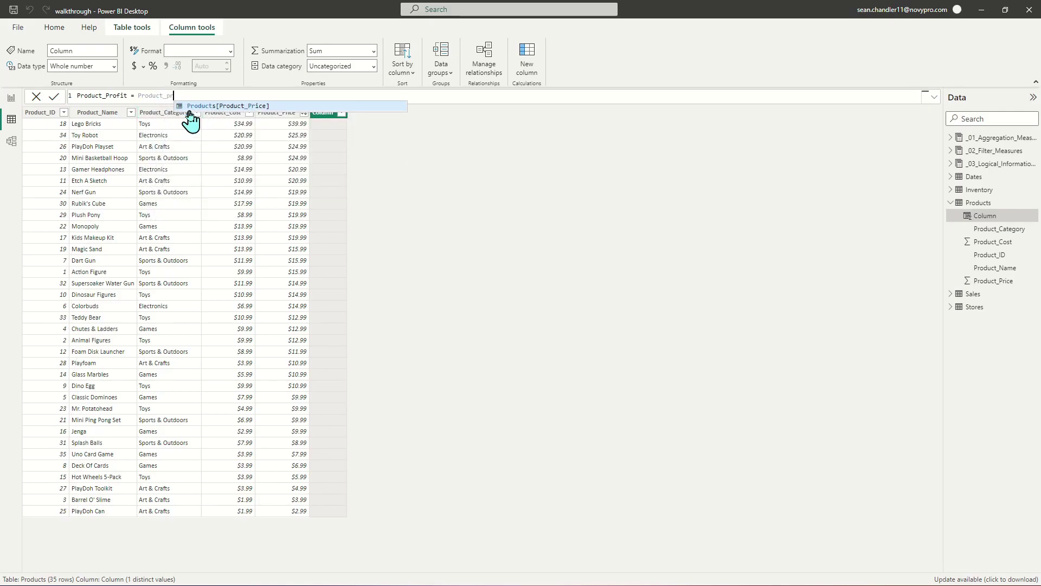
key(Tab)
text(- Product_c)
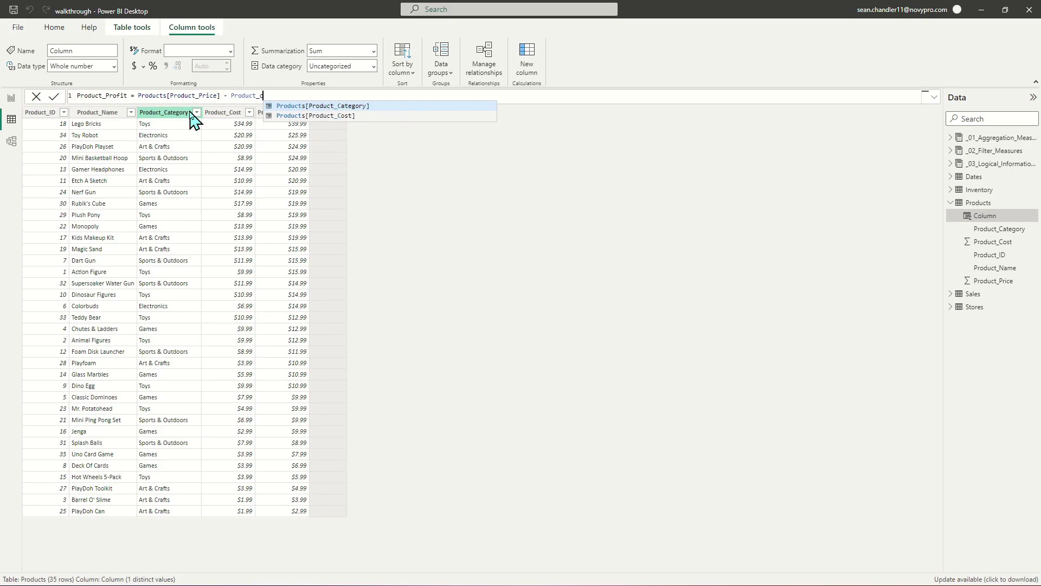
text(ost)
key(Tab)
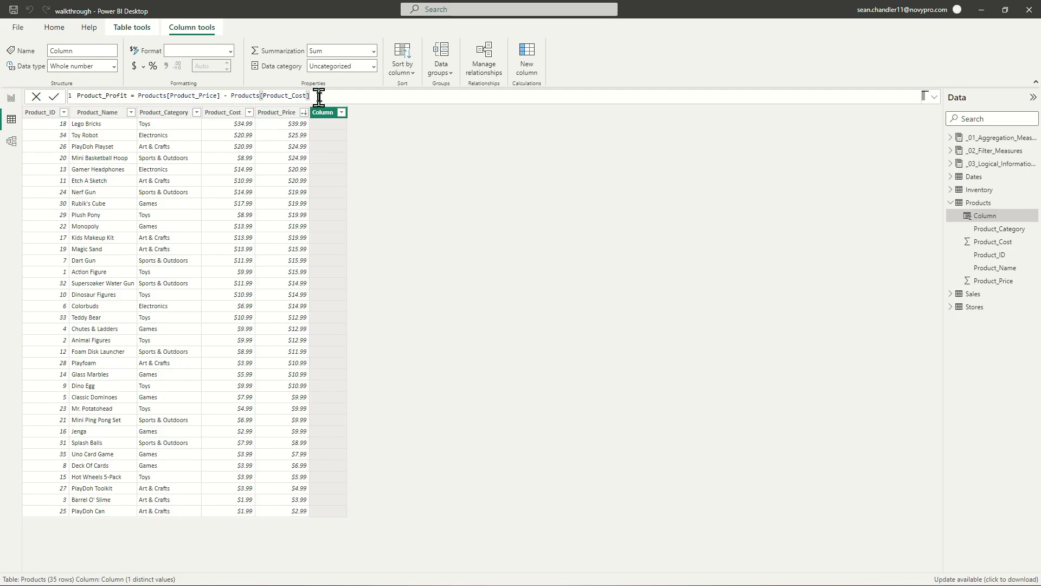
key(Return)
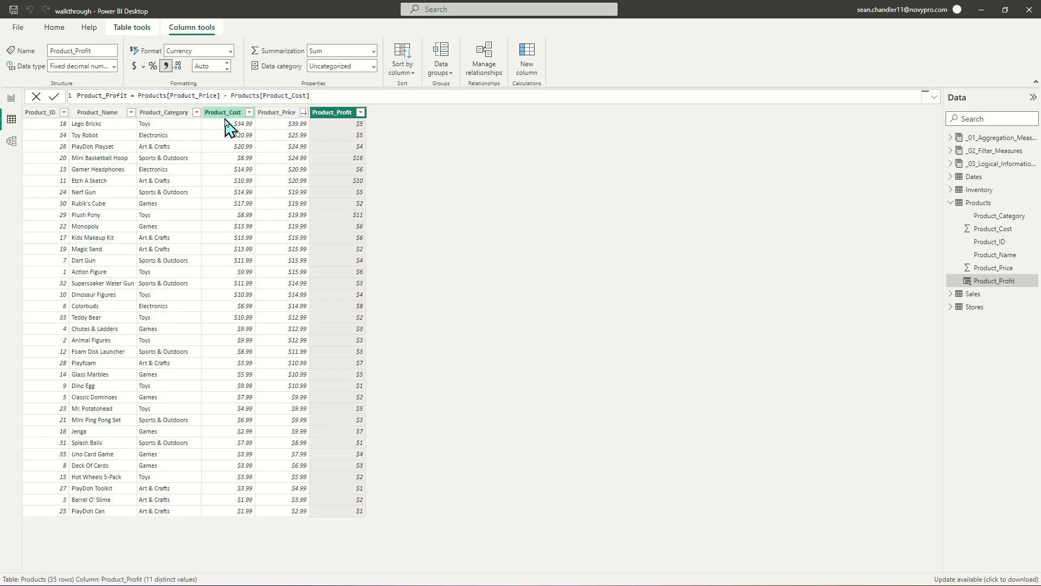
Step: Sort the Products rows by Product_Profit descending, then by Product_Price ascending
right_click(340, 117)
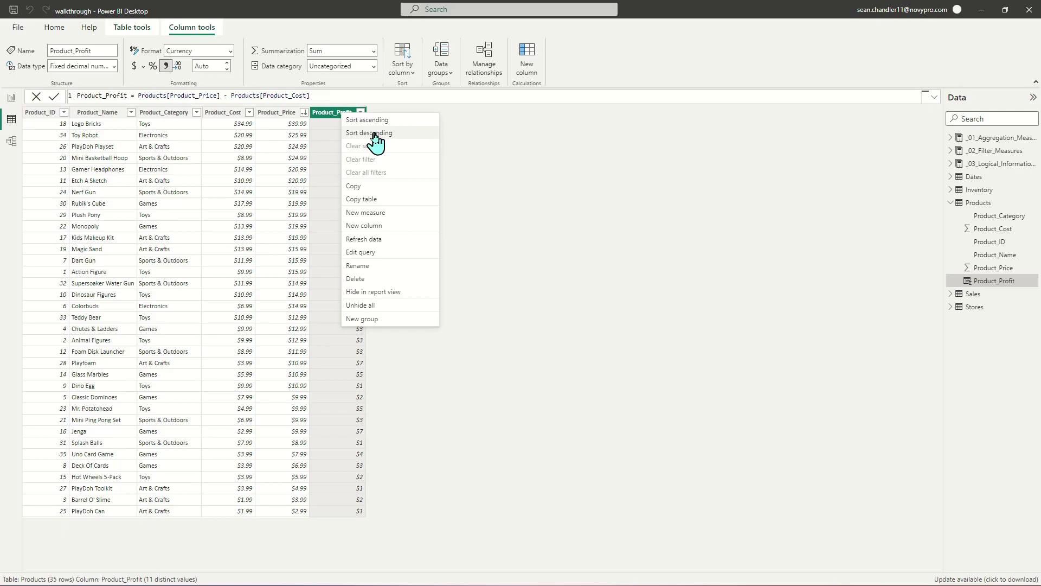
click(375, 139)
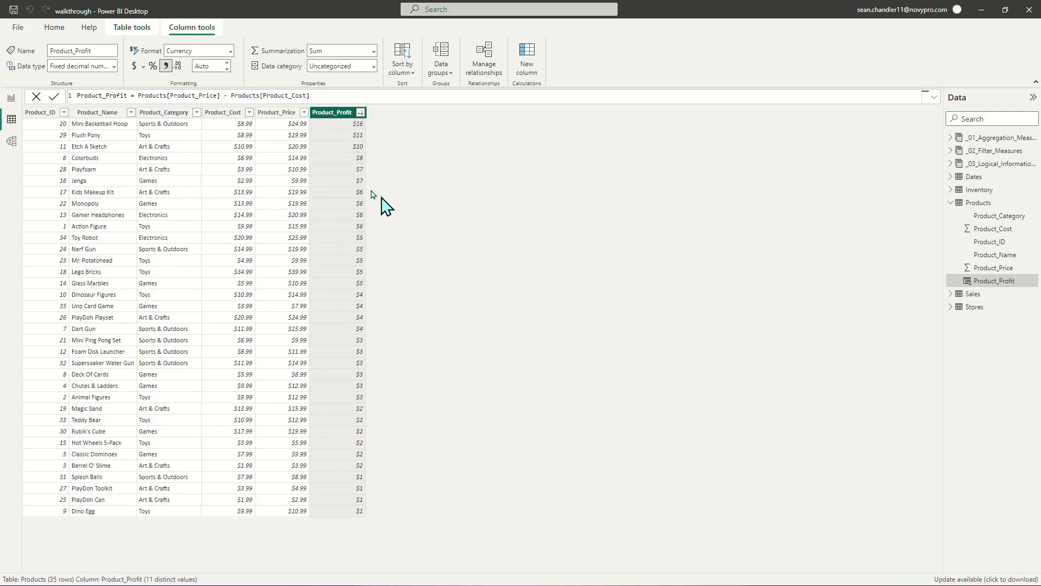
right_click(277, 113)
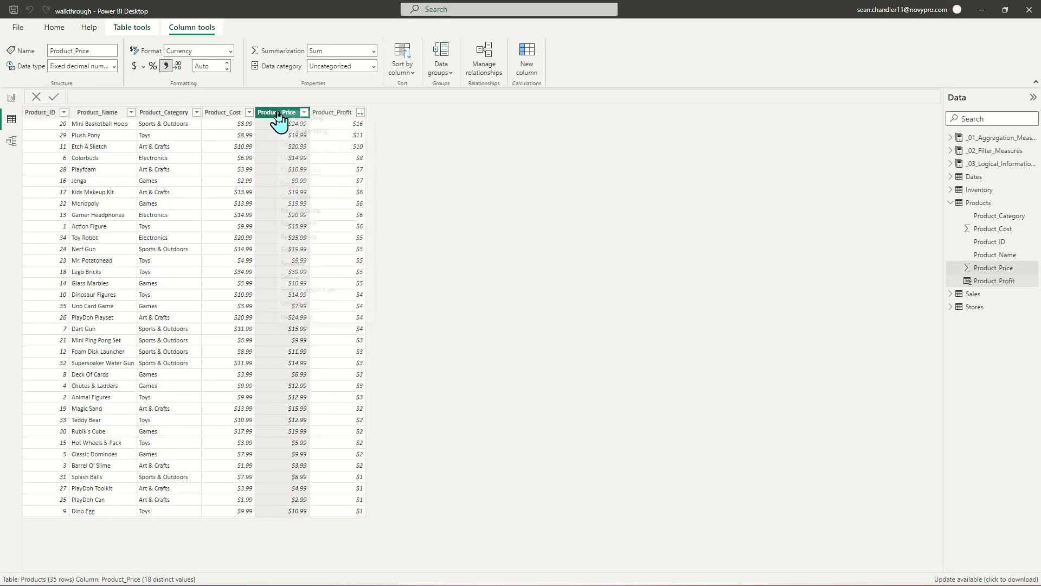
click(475, 171)
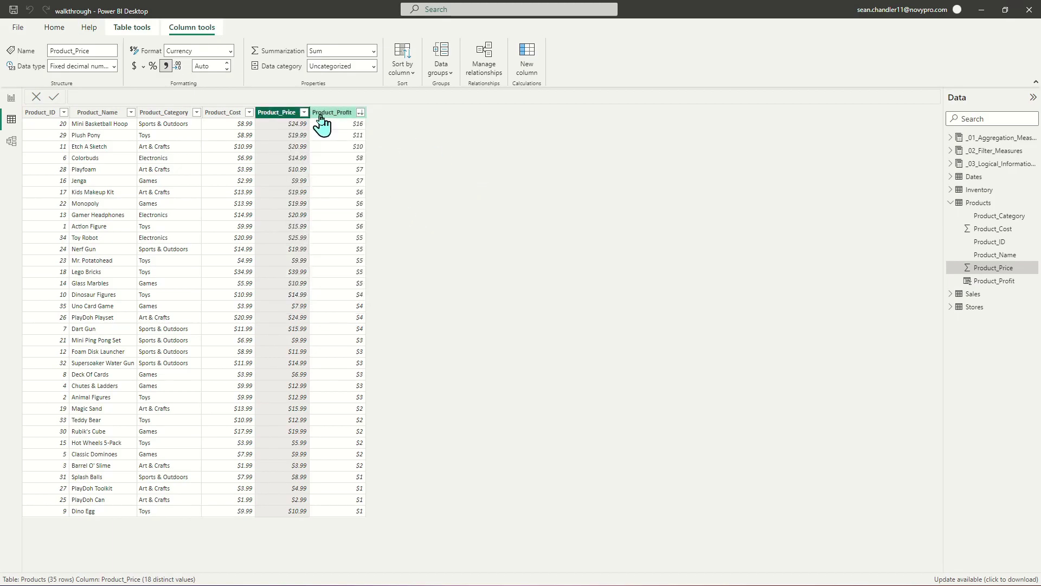
right_click(281, 117)
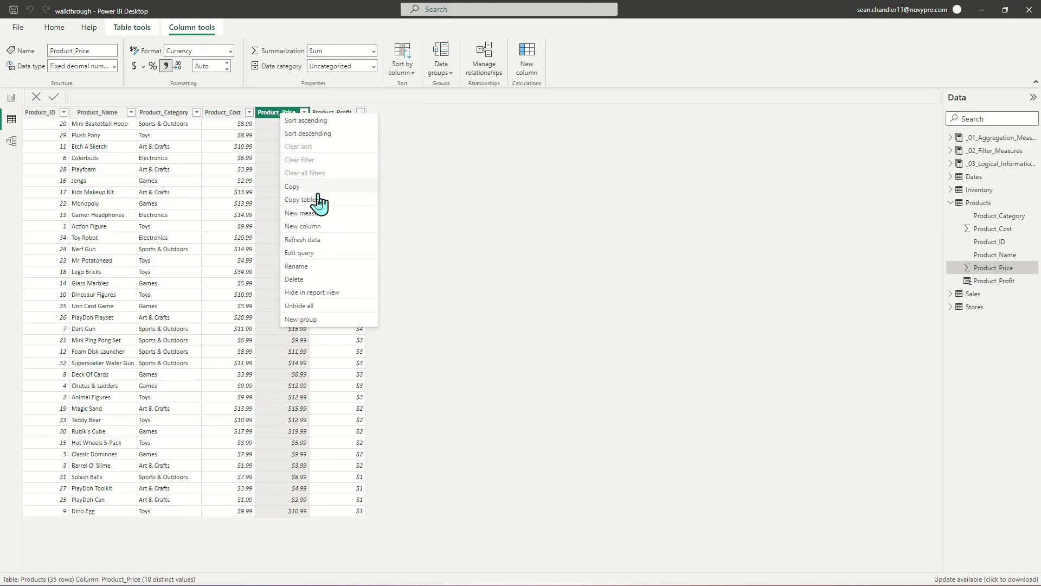
click(306, 121)
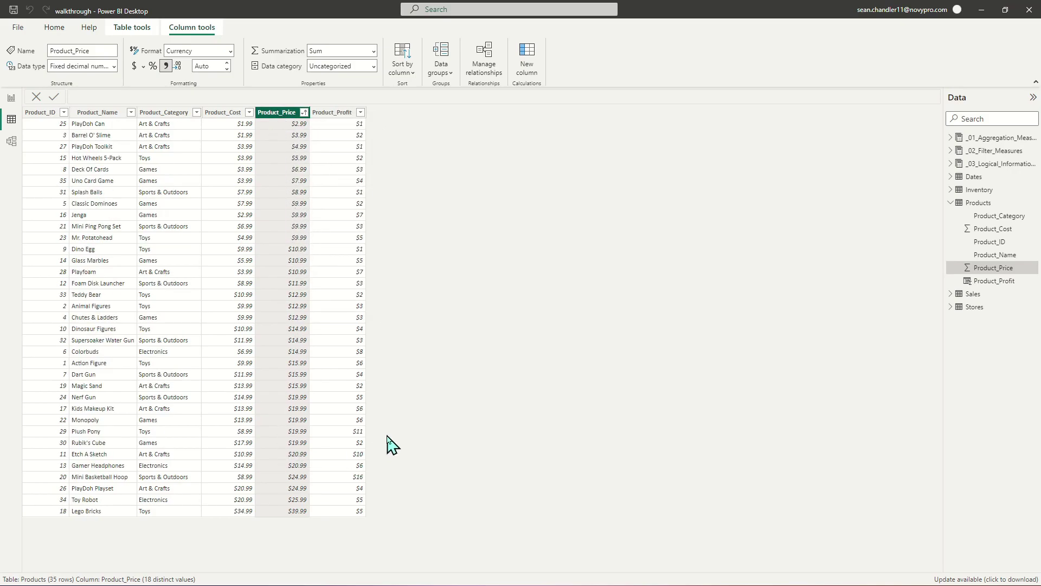
click(529, 60)
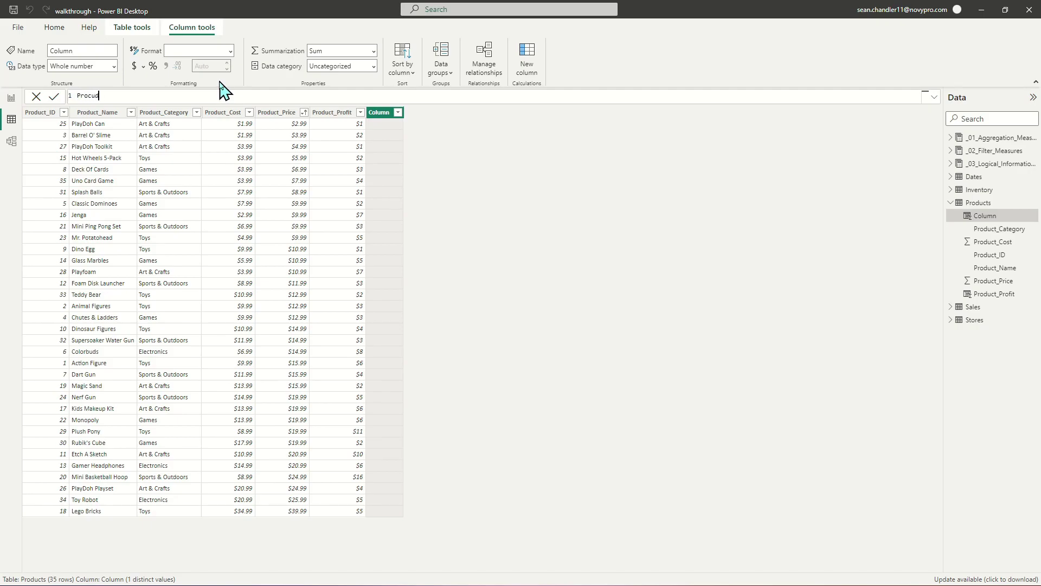
Step: Commit Product Price Category = IF(Products[Product_Price] < 10, "Less Than $10", "")
key(BackSpace)
key(BackSpace)
key(shift+Return)
text(If )
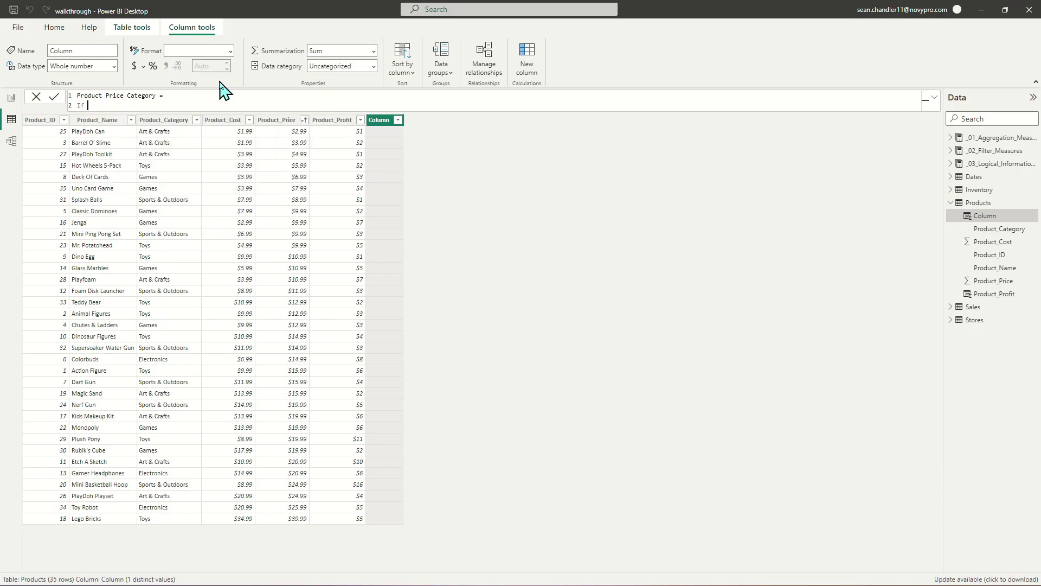
text(()
key(shift+Return)
text(product)
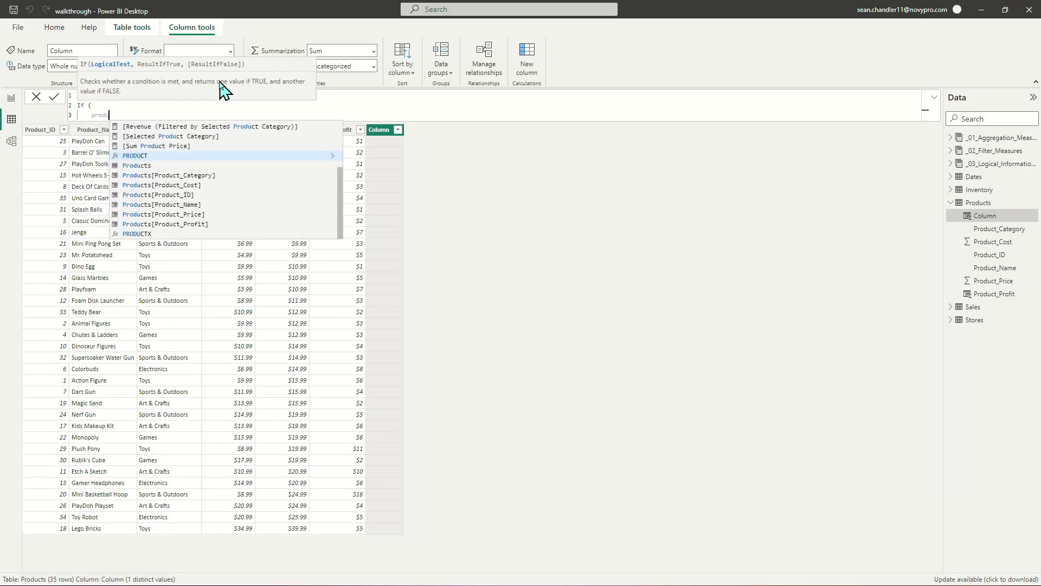
key(Down)
key(Down)
key(Down)
key(Down)
key(Down)
key(Down)
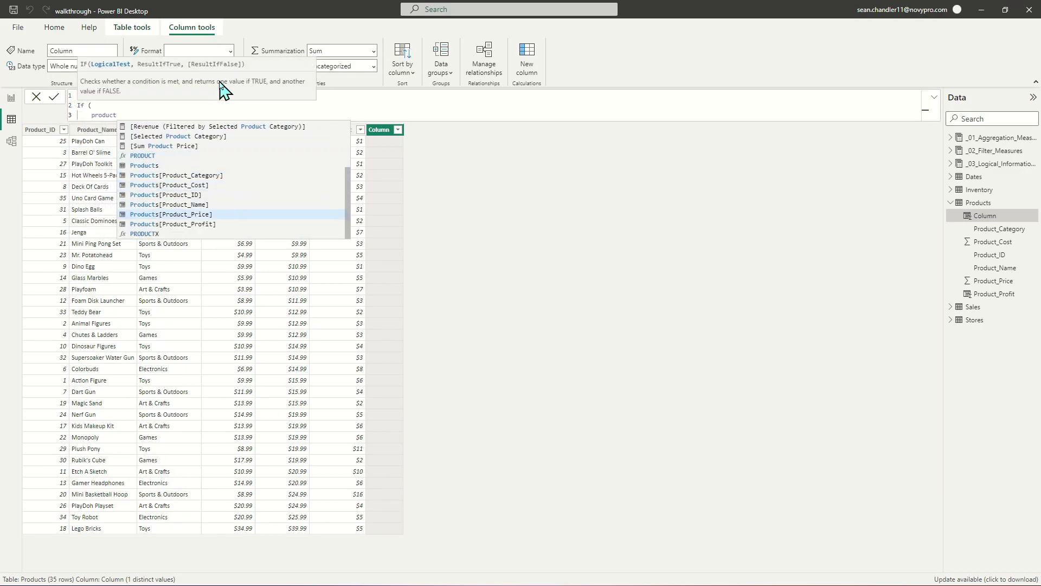
key(Tab)
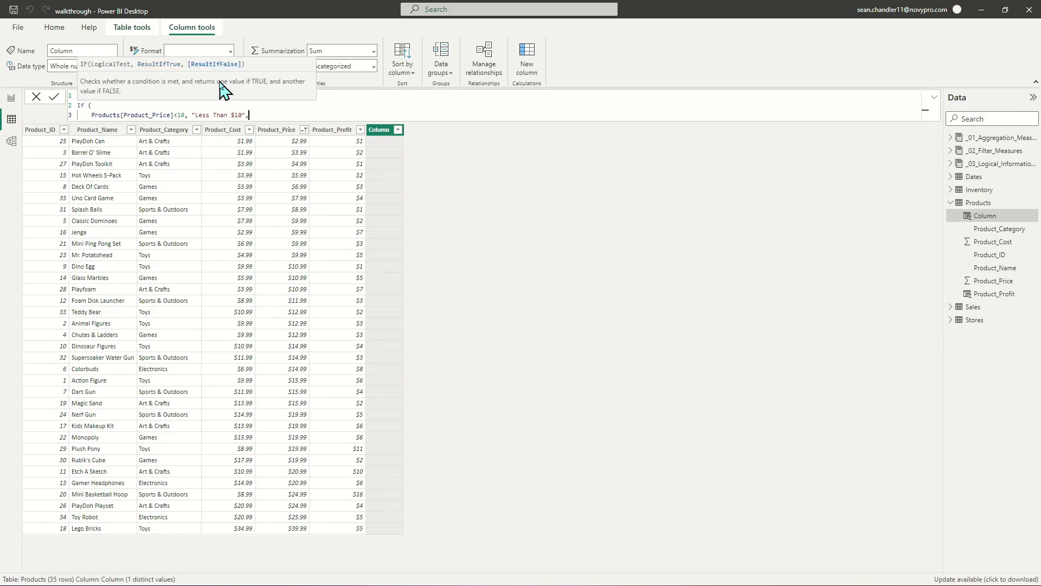
key(shift+Return)
text(""))
key(Return)
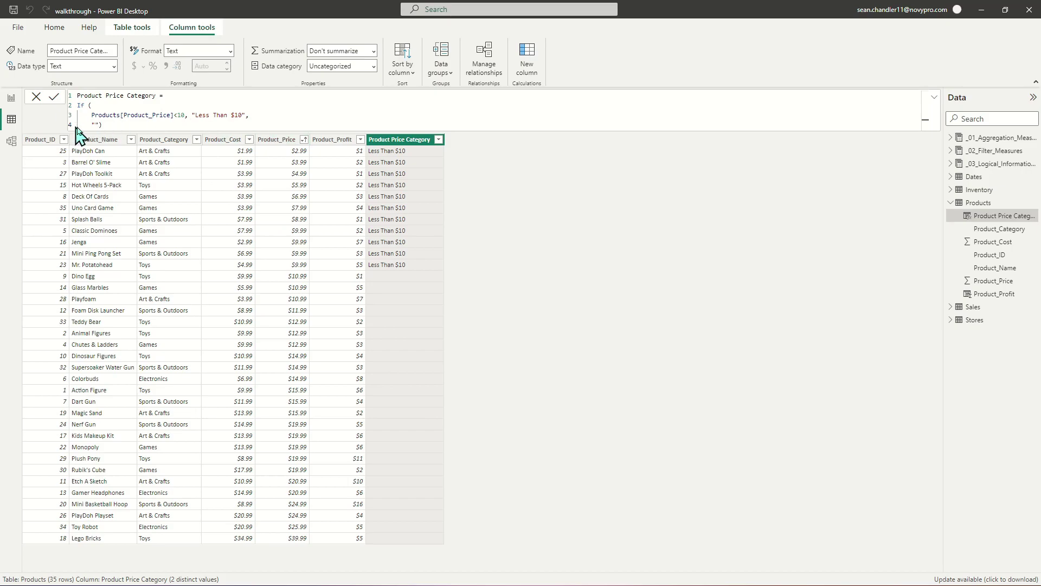
Step: Replace the empty fallback with a Products[Product_Price] test returning "$10 - $14.99"
double_click(95, 125)
text(product)
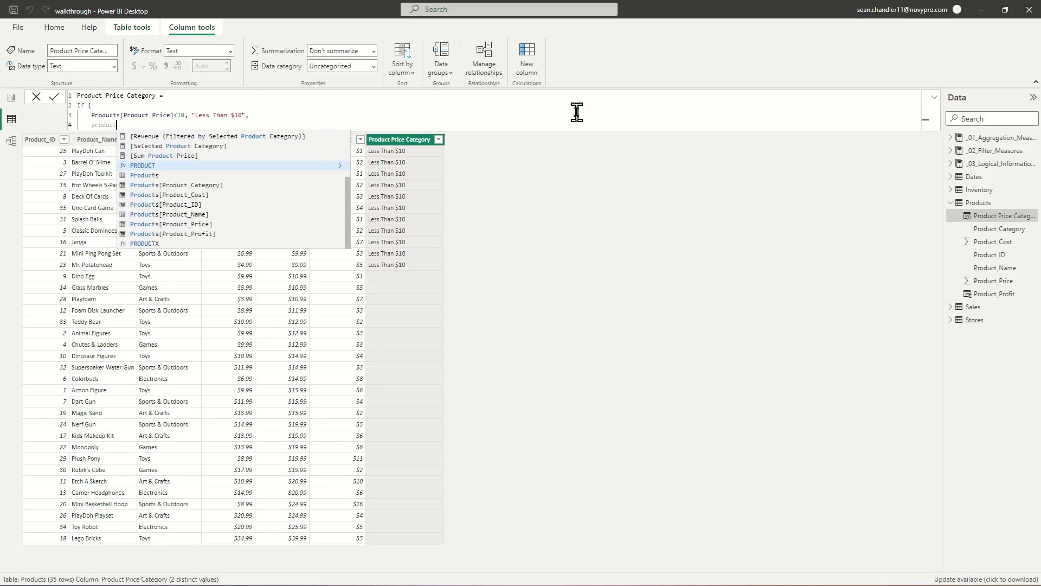
key(Escape)
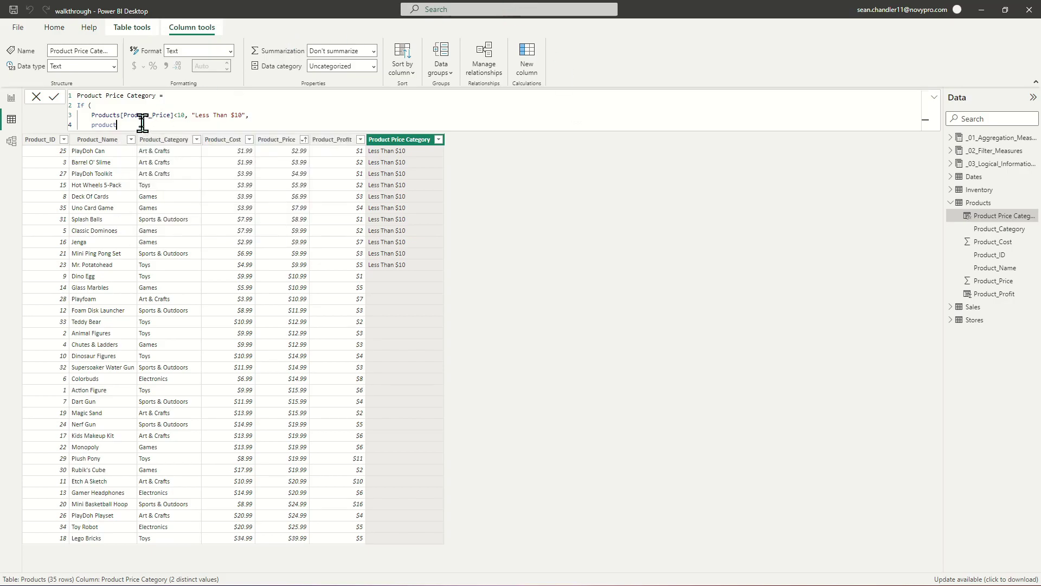
text(s)
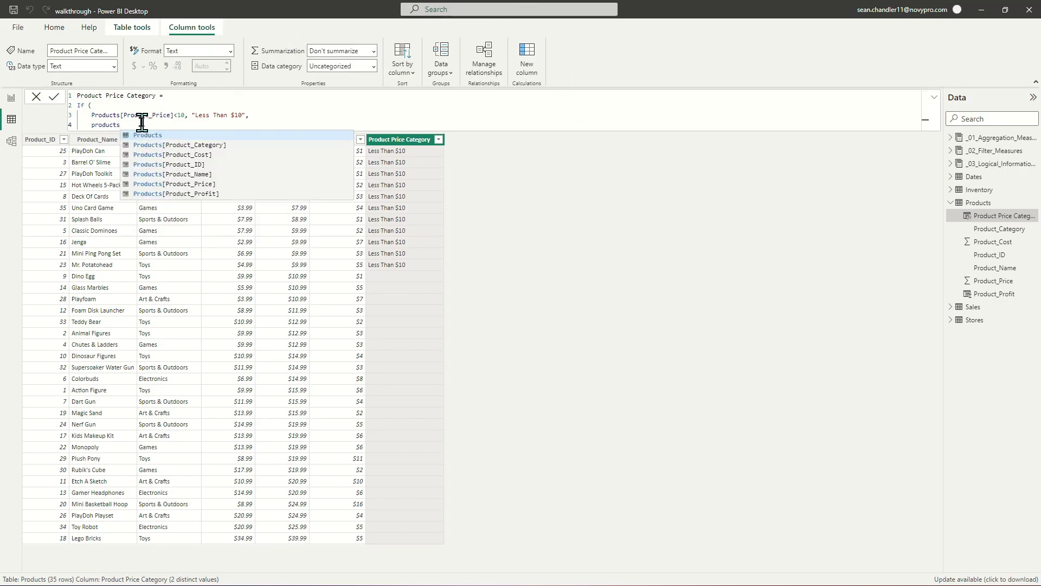
click(176, 185)
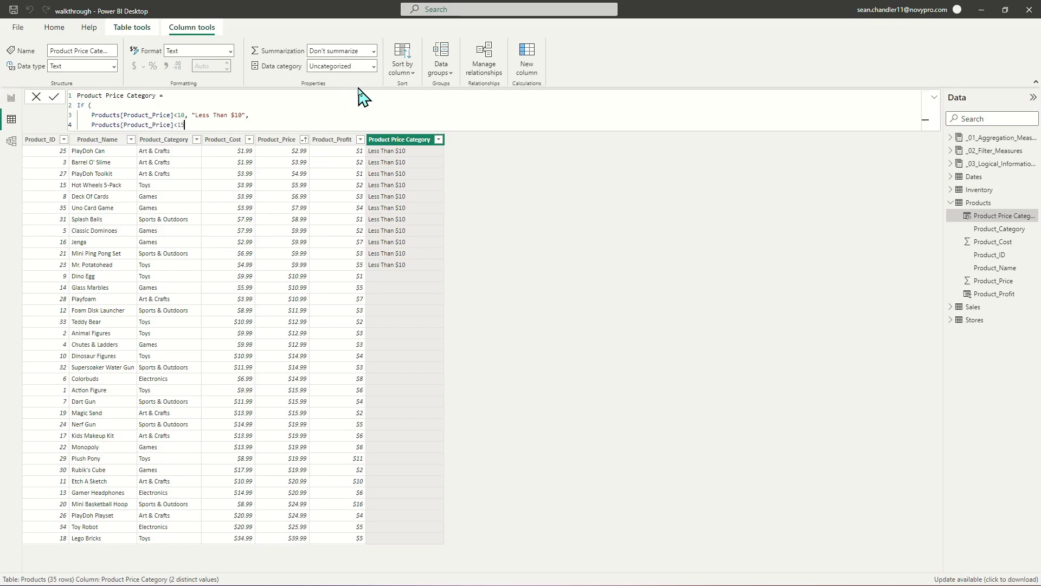
text(,)
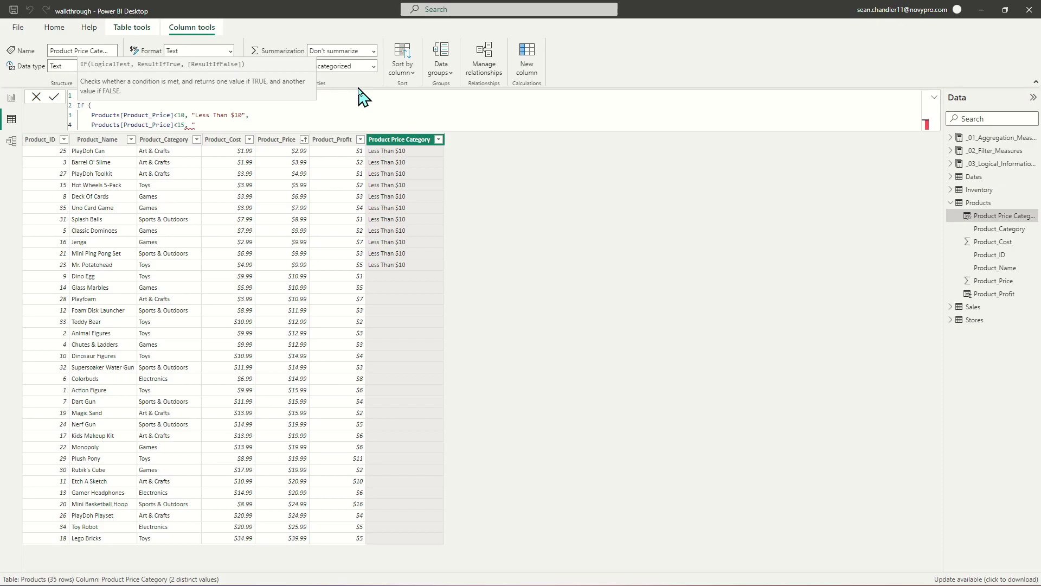
text( "$10 - $14.99",)
key(shift+Return)
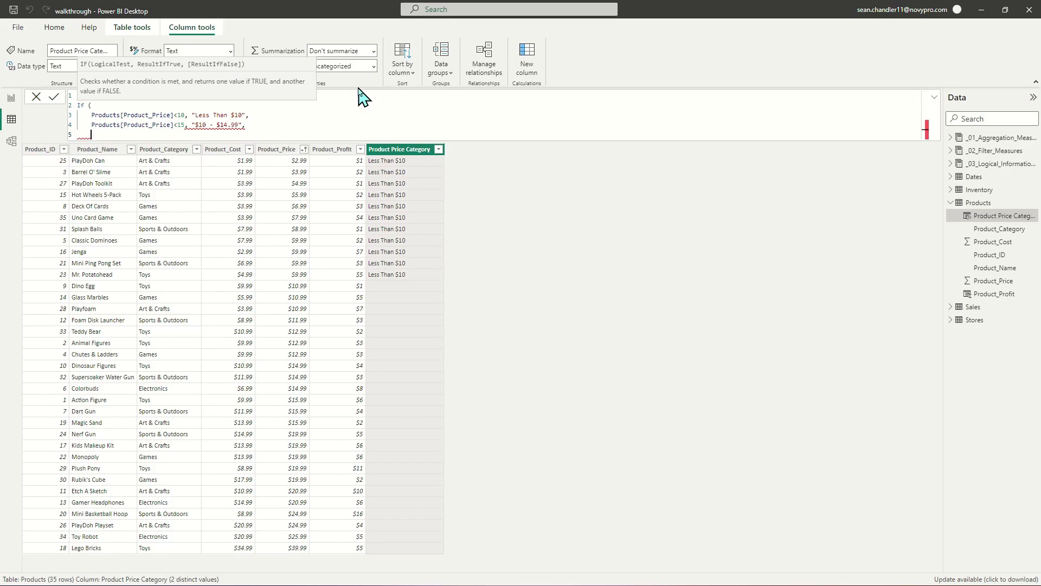
text(""))
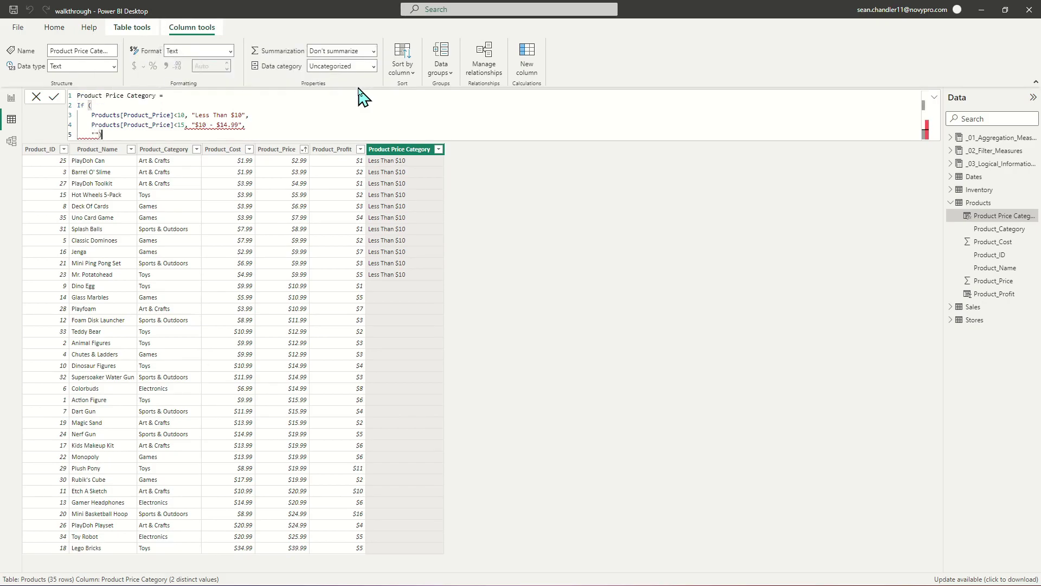
Step: Wrap the under-15 condition in a nested IF, close it and commit the formula
click(88, 123)
text(IF()
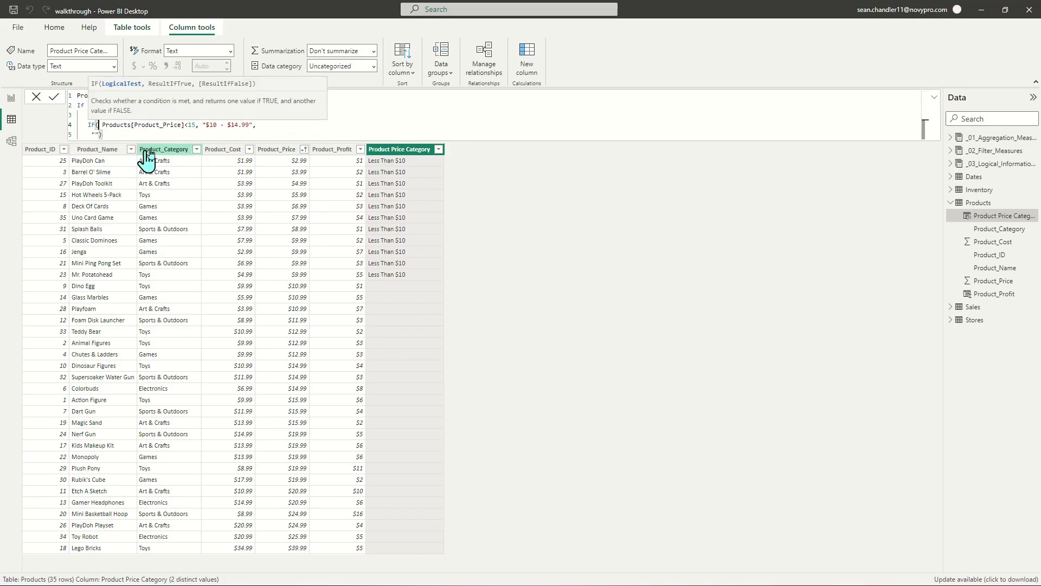
click(215, 132)
text())
key(Return)
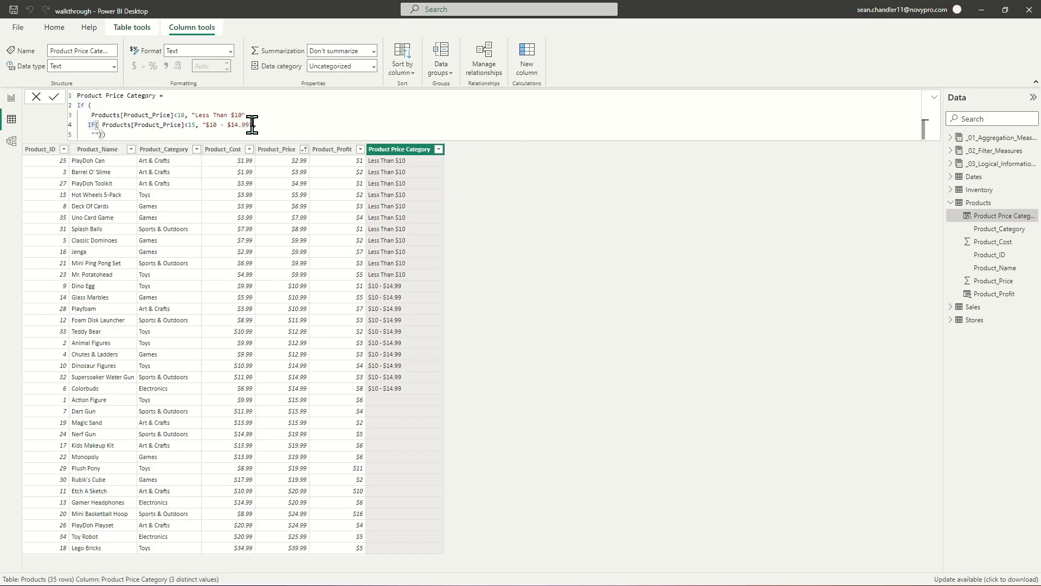
click(126, 134)
Step: Add a nested IF on Products[Product_Price] < 20 labelled "$15 - $19.99" and commit
text(IF( product)
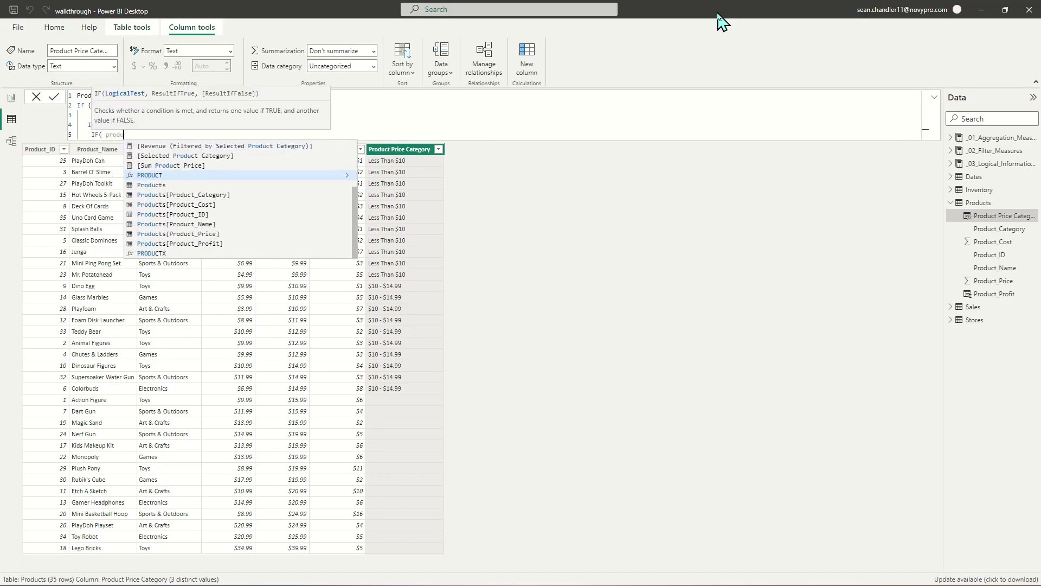
key(Down)
key(Down)
key(Down)
key(Down)
key(Down)
key(Down)
key(Tab)
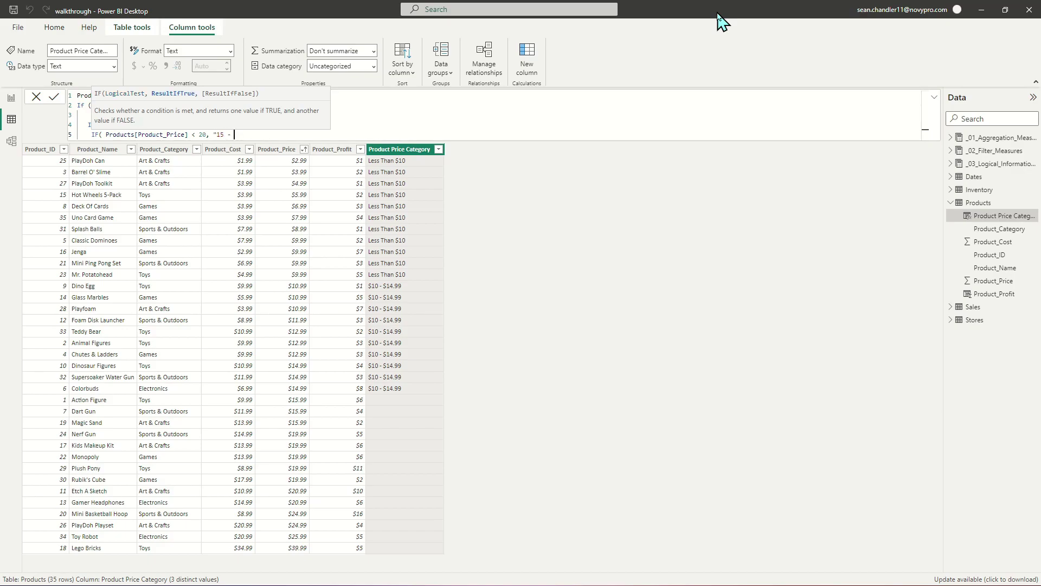
text(.99)
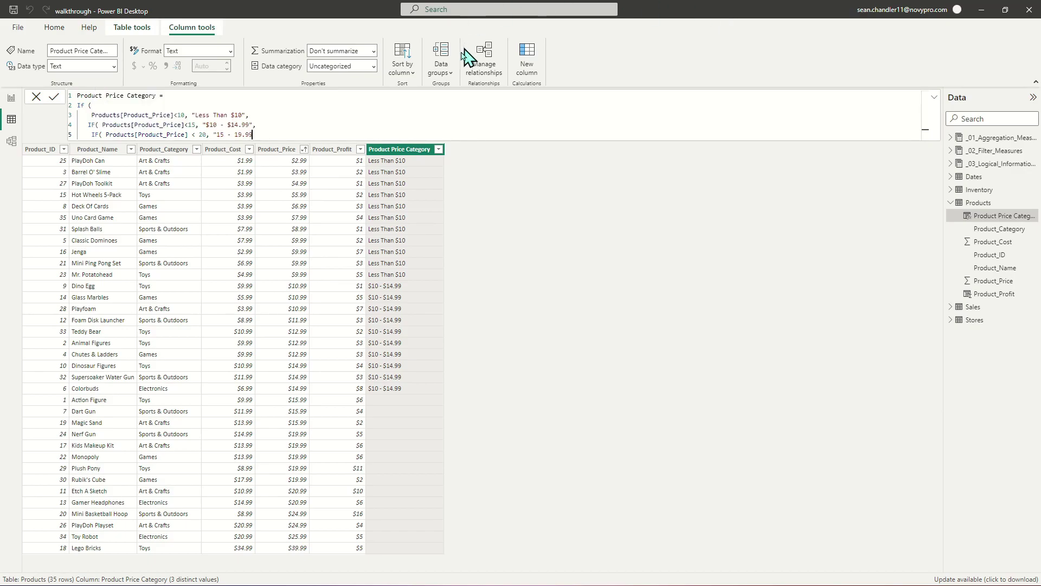
click(217, 134)
text($)
click(237, 134)
text($)
text("))
key(Return)
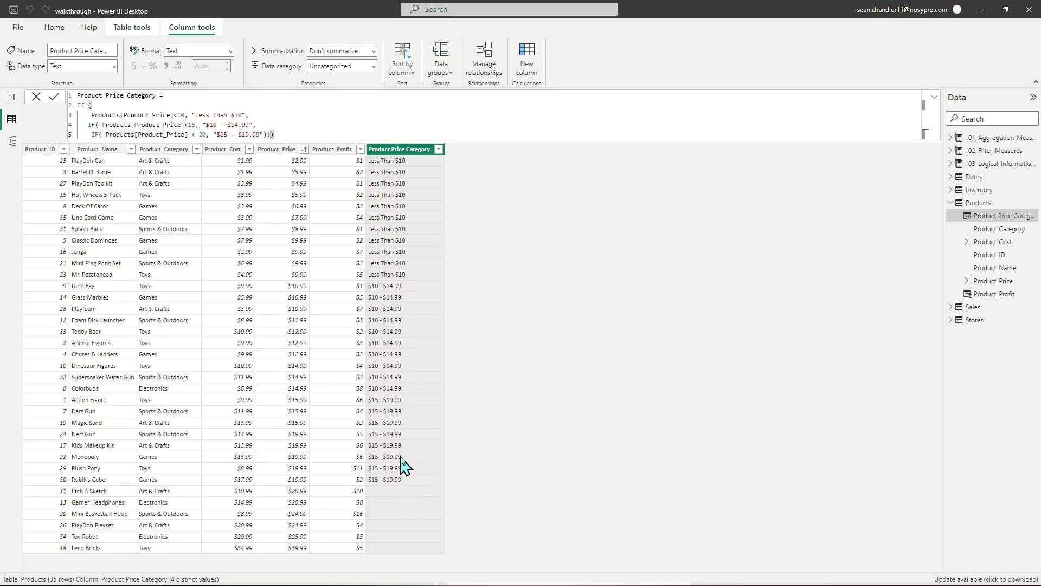
Step: Fix the parentheses and add "$20 or More" as the final fallback label
click(279, 133)
key(BackSpace)
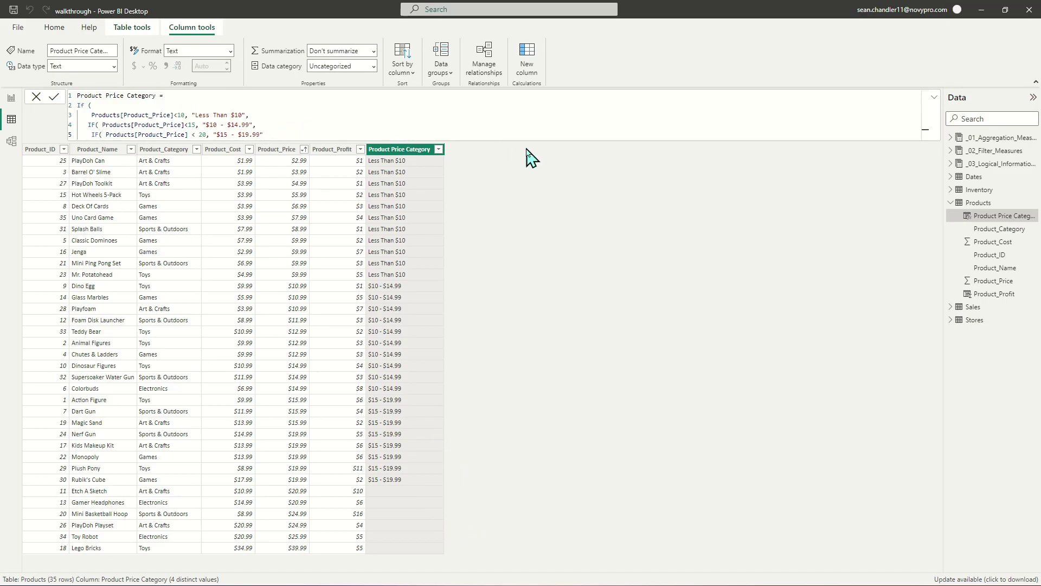
text(,)
text(,)
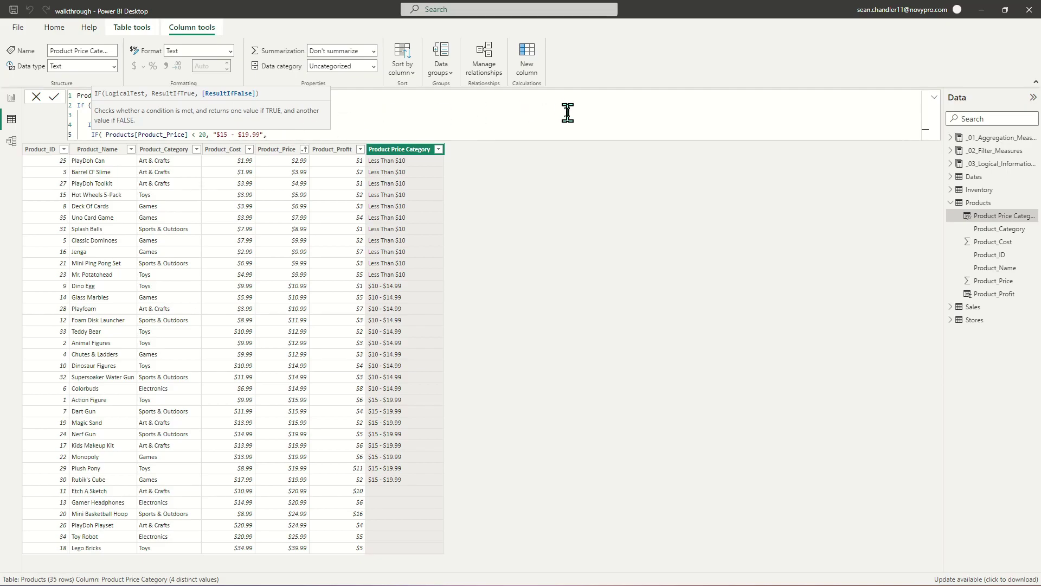
key(shift+Return)
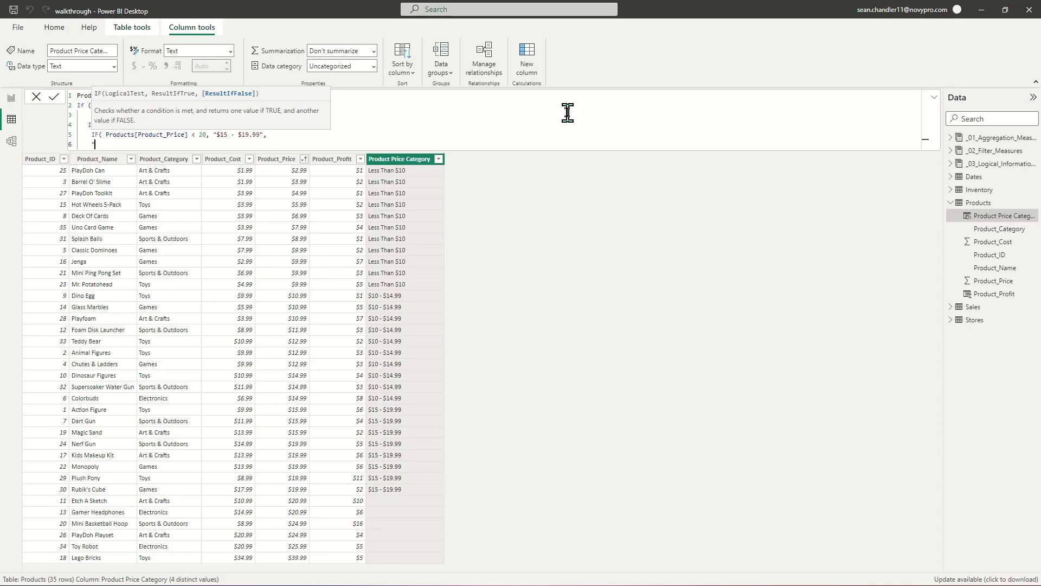
text(Than $2)
key(BackSpace)
key(BackSpace)
text(c)
key(BackSpace)
text()))
key(Return)
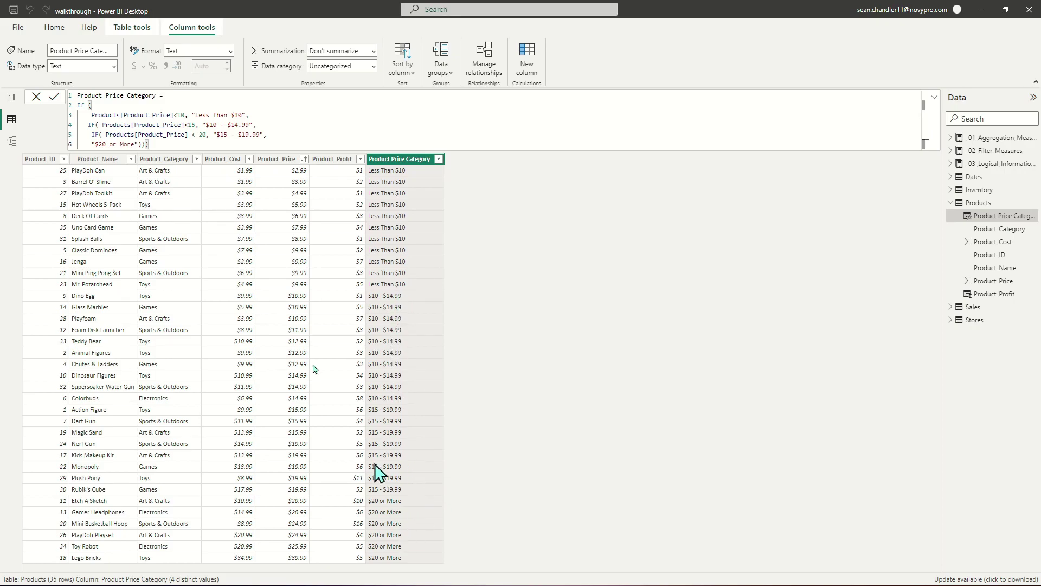
Step: Add a Product Price Category table to the report page, reposition it and sort descending
click(10, 98)
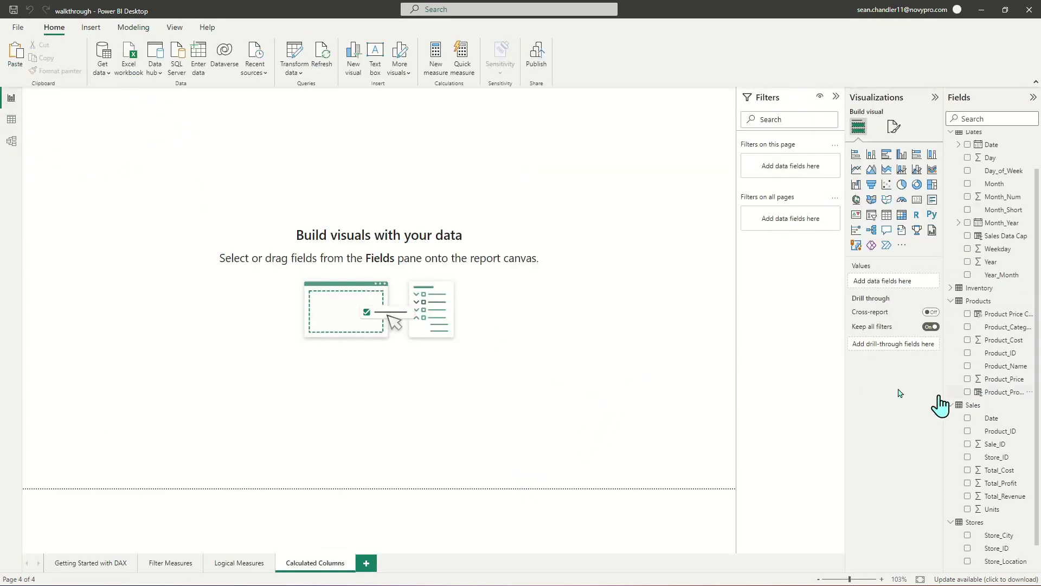
scroll(1000, 392, down, 1)
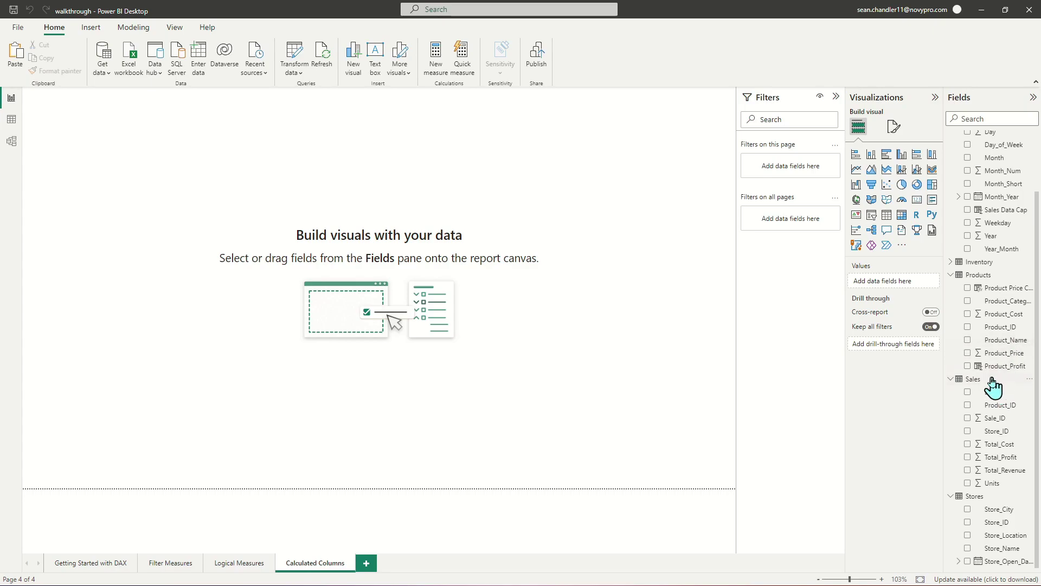
drag(992, 293, 868, 278)
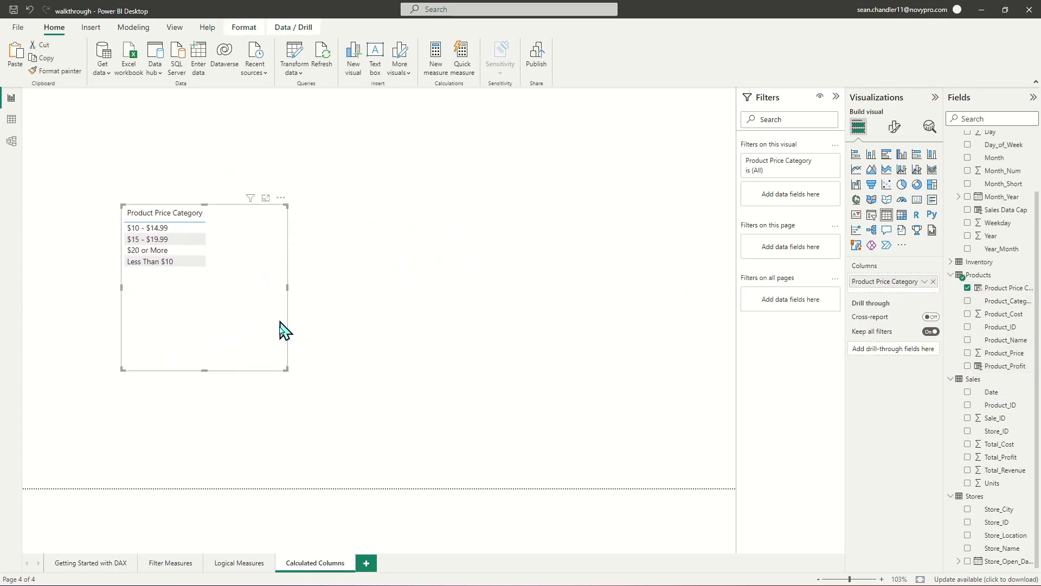
drag(280, 370, 319, 402)
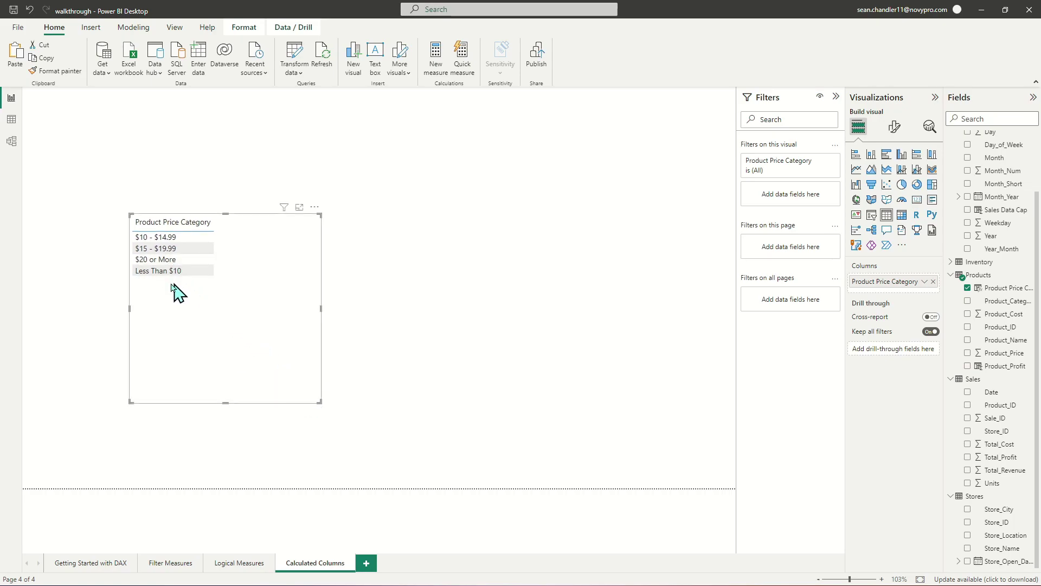
click(173, 222)
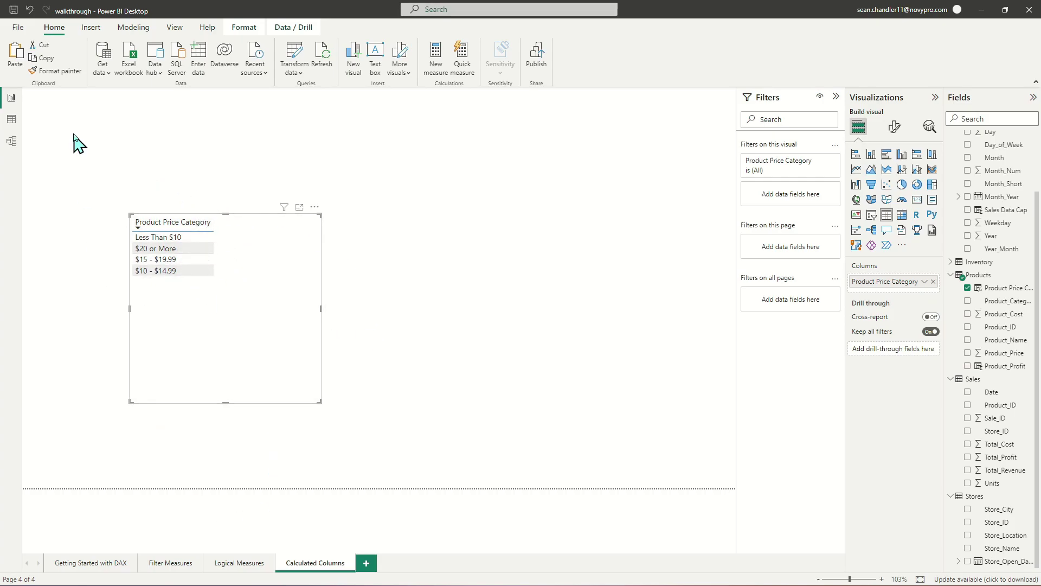
Step: Start a new column Product Price Category Order = SWITCH(TRUE(), in Data view
click(9, 122)
drag(216, 142, 57, 95)
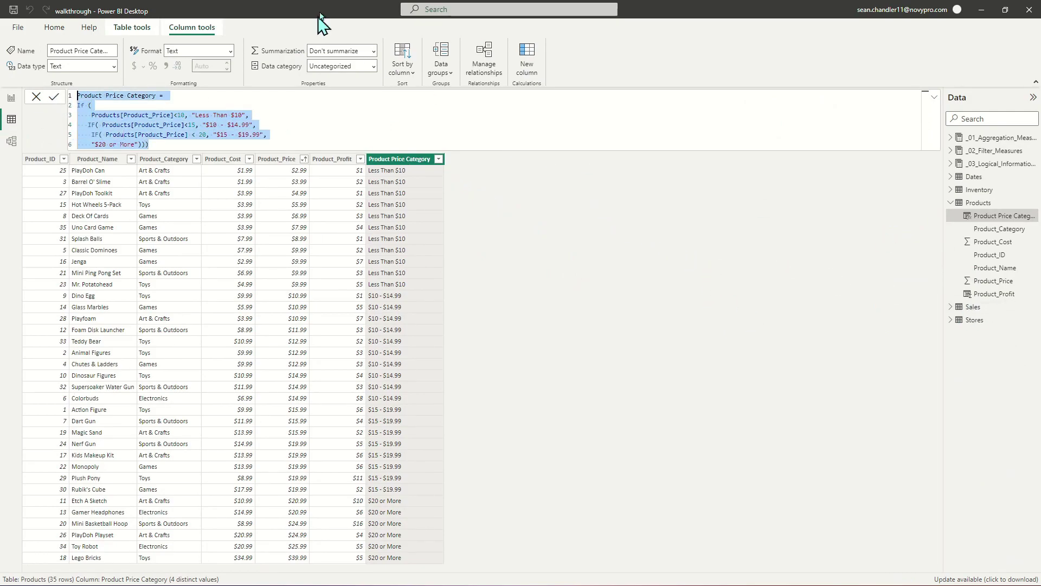
click(529, 59)
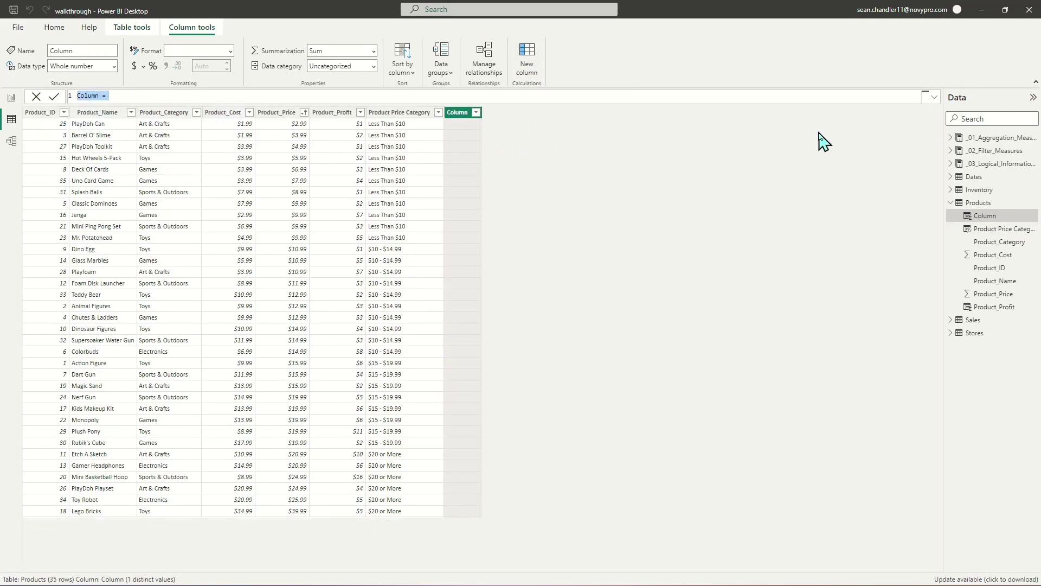
text(Product Price Cat)
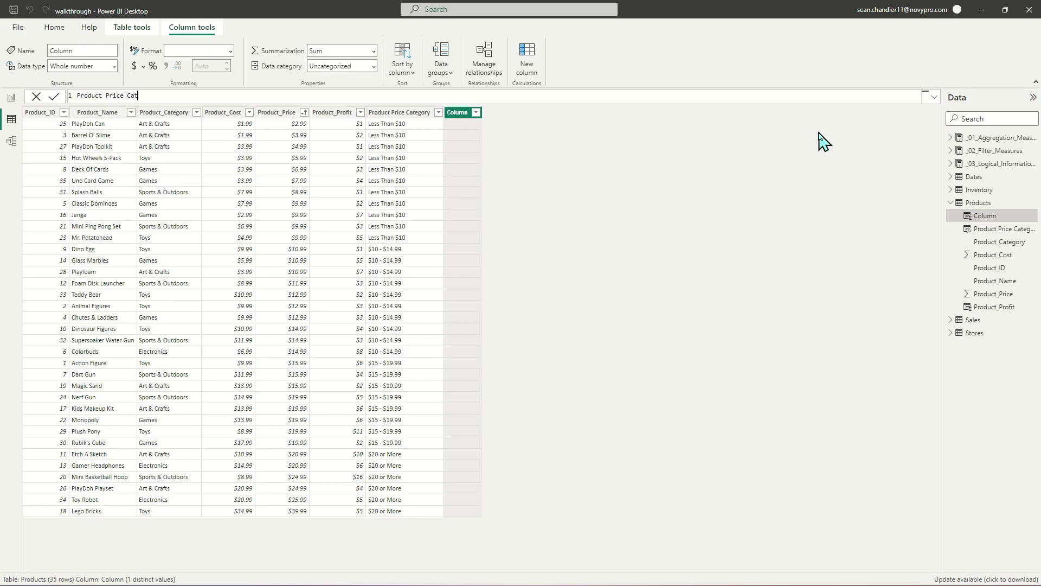
text(egory Order =)
key(shift+Return)
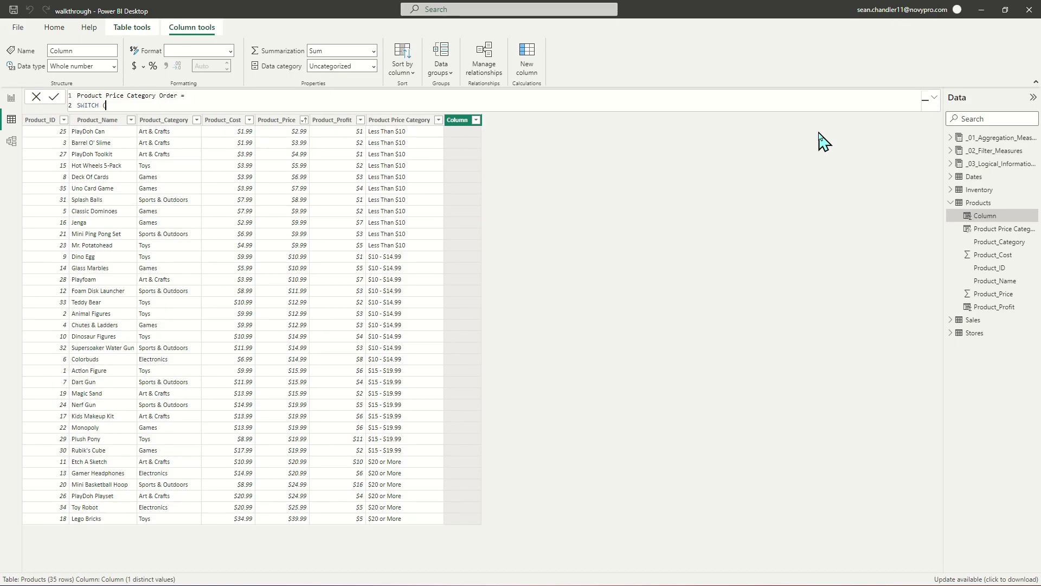
text(SWITCH ( TRUE(),)
Step: Add SWITCH conditions mapping Product_Price < 10 to 1 and < 15 to 2
key(shift+Return)
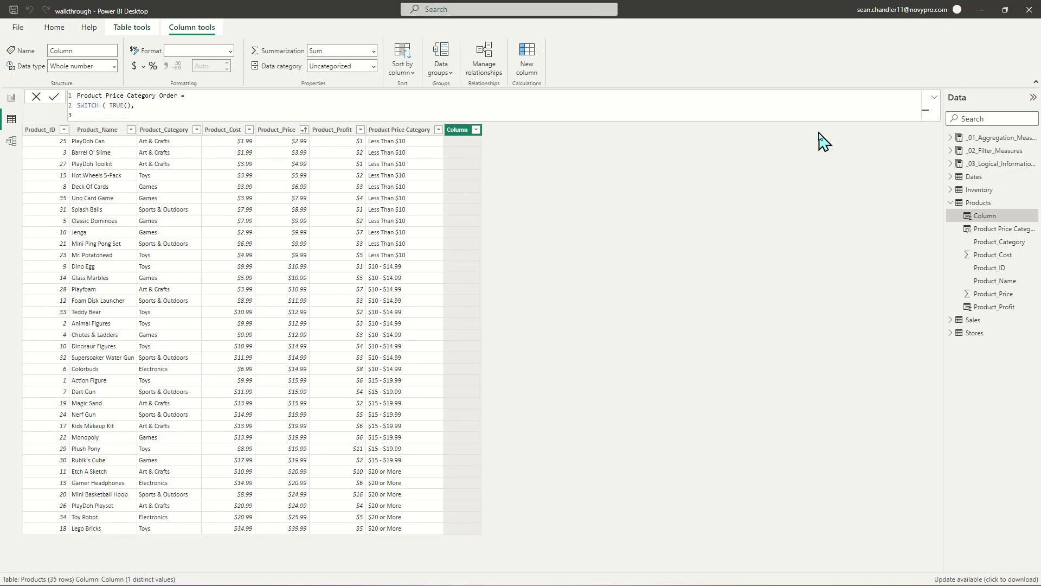
text(product)
click(187, 214)
text(<10,)
key(BackSpace)
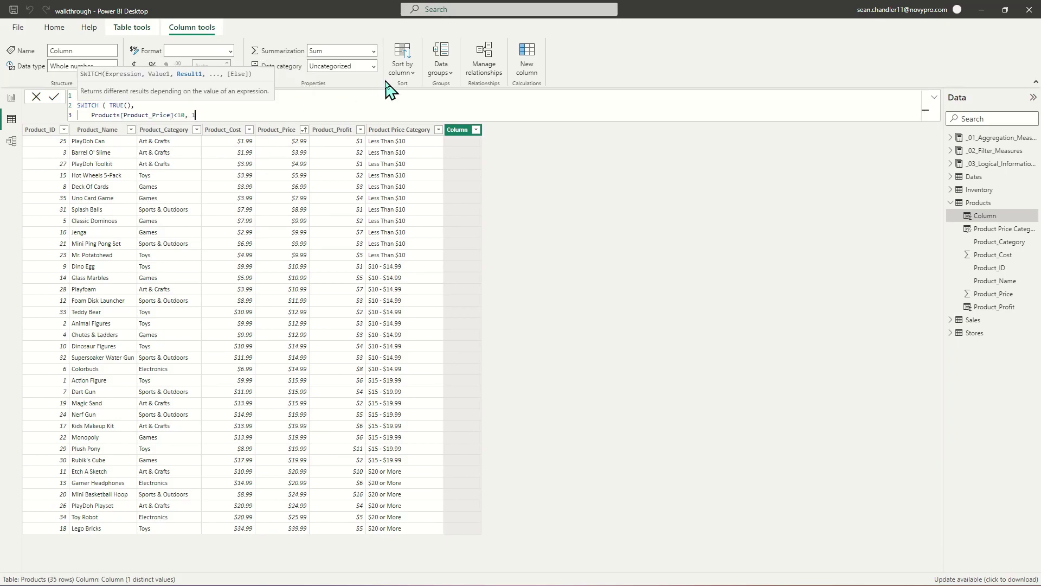
text(1,)
key(shift+Return)
text(Product)
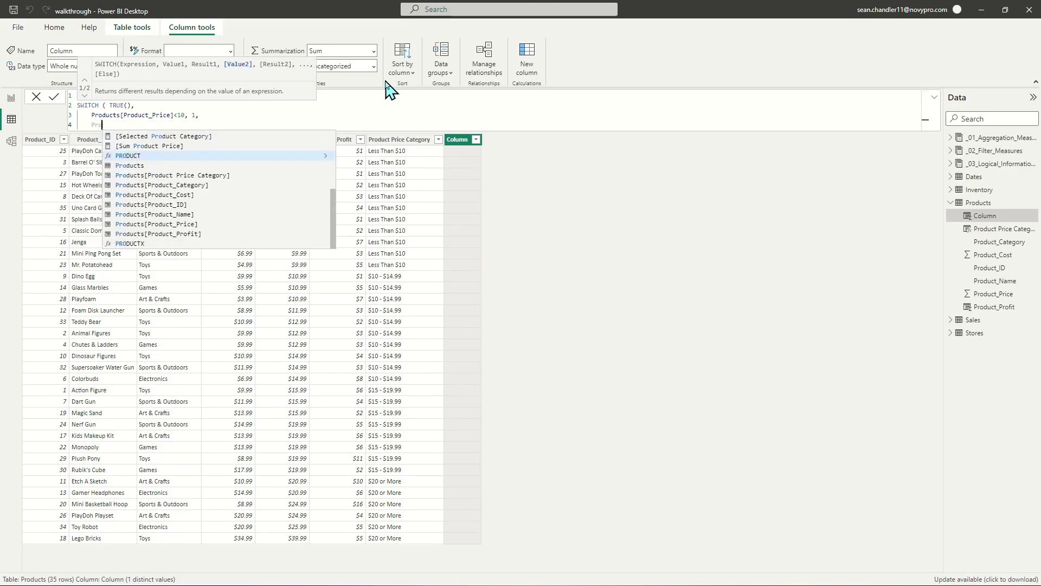
click(205, 223)
text(<15, 2,)
Step: Map Product_Price < 20 to 3 with default 4, tidy TRUE() onto its own line, and commit
key(shift+Return)
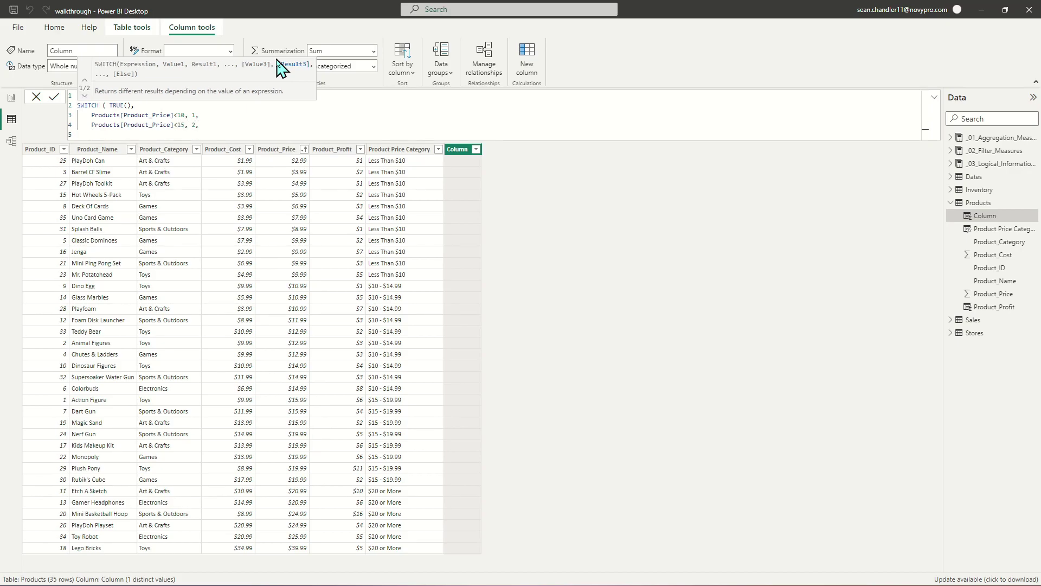
text(price)
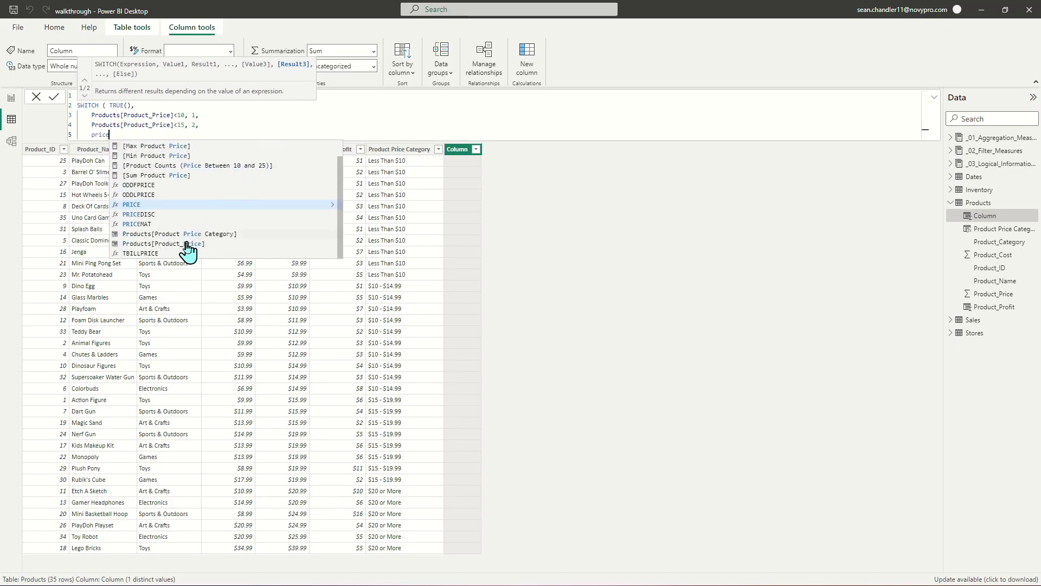
click(187, 246)
text(<20, 3,)
key(Return)
text(4))
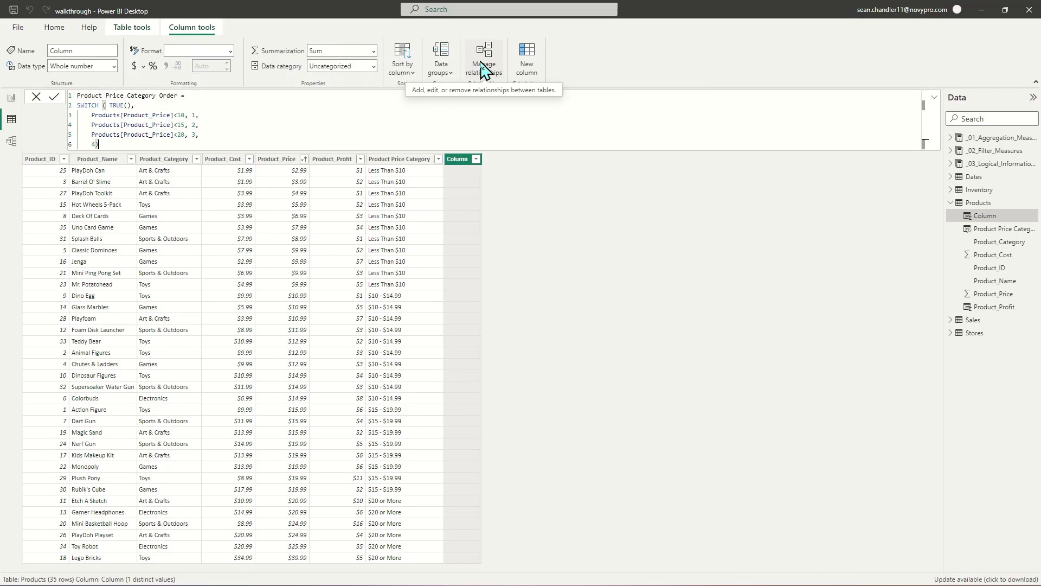
click(109, 105)
key(shift+Return)
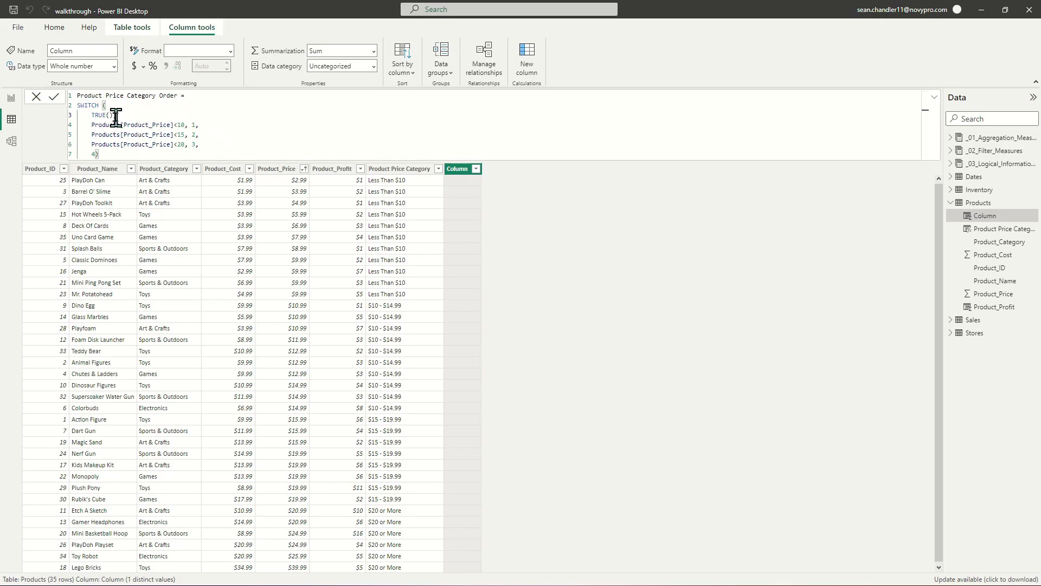
key(Return)
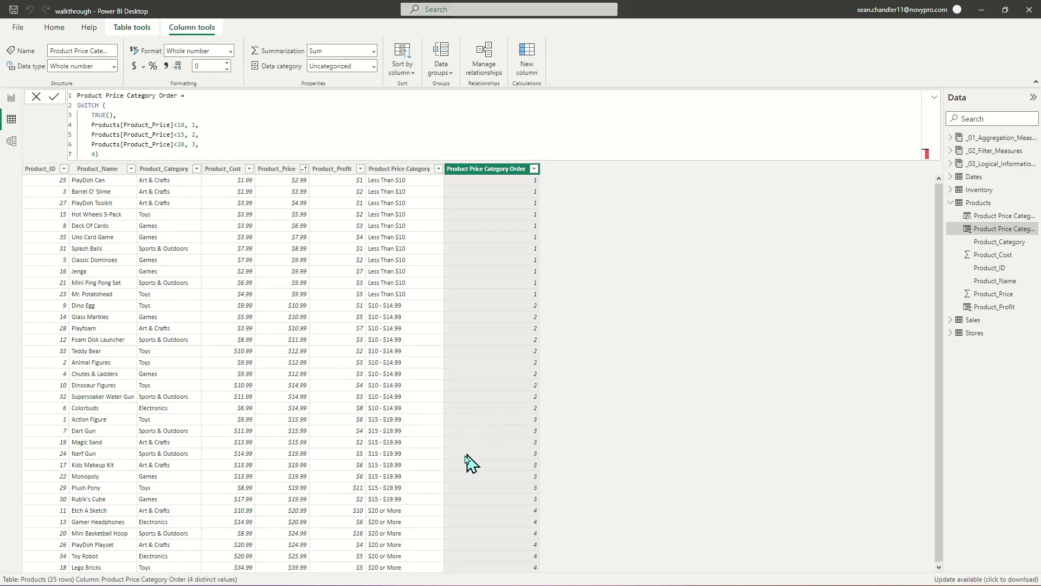
Step: Add Product Price Category Order to the report table, widening it and moving it left
click(11, 98)
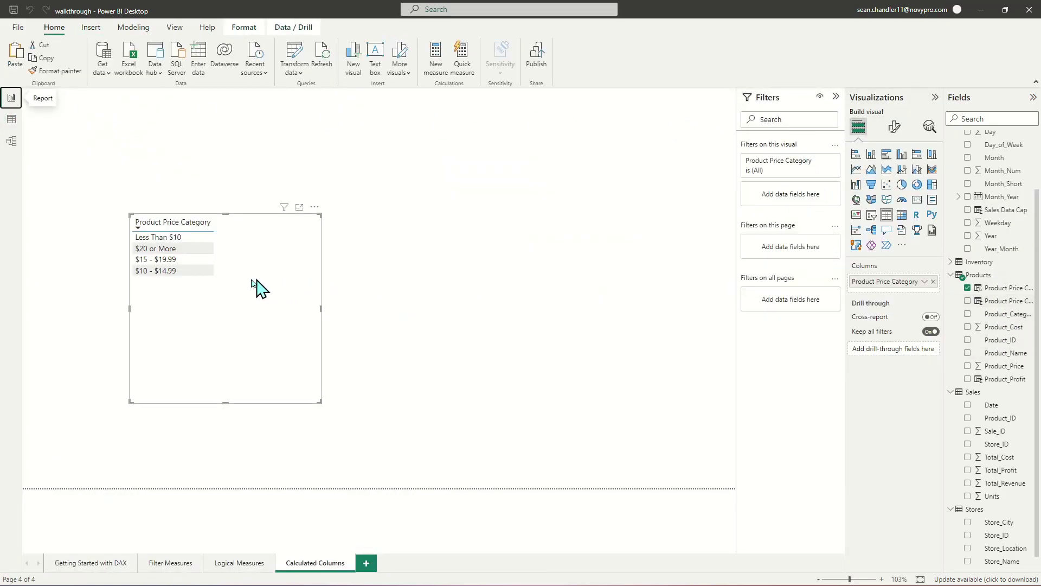
drag(1003, 301, 251, 297)
drag(320, 309, 463, 312)
drag(409, 342, 357, 330)
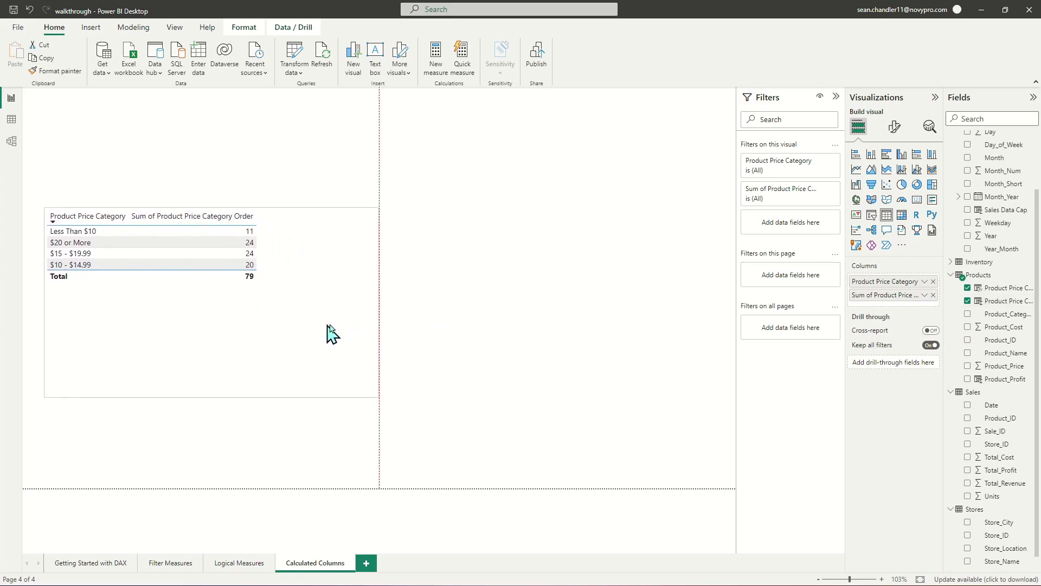
Step: Set the order field to Don't summarize and sort the table by it ascending
click(925, 295)
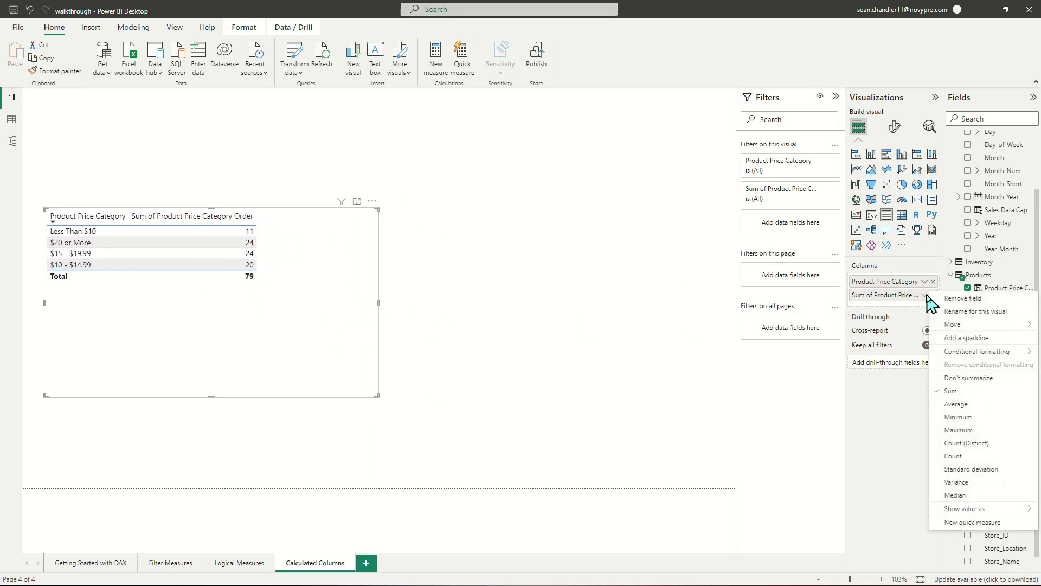
click(949, 378)
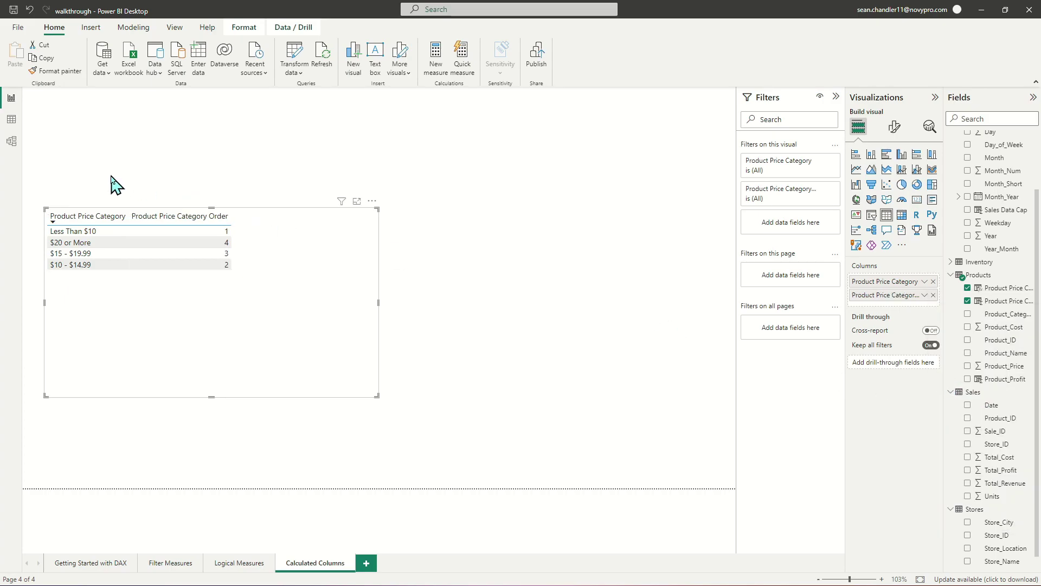
click(214, 216)
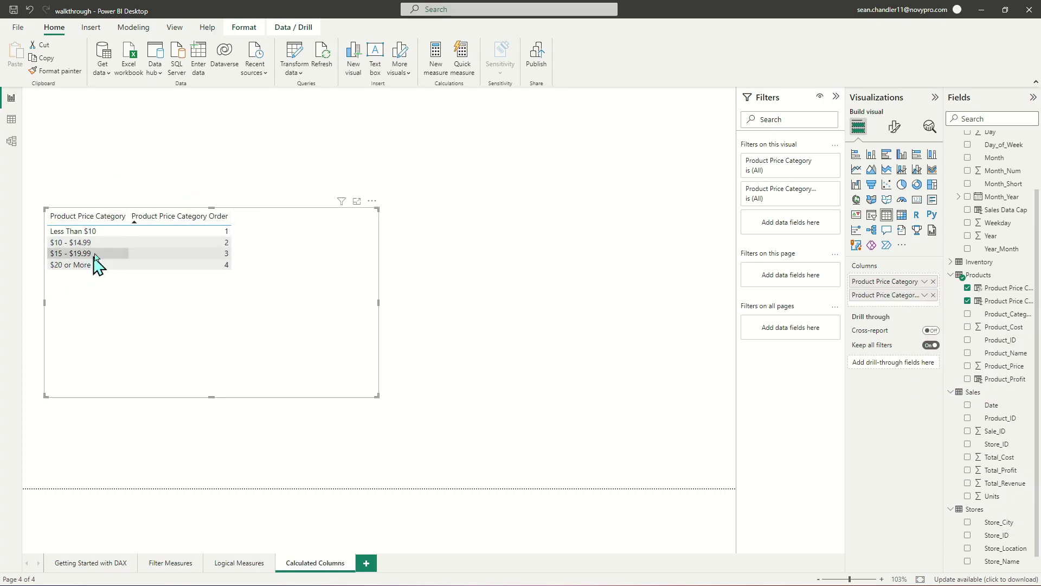
Step: Sort Product Price Category by Product Price Category Order and remove the order field from the table visual
click(1000, 290)
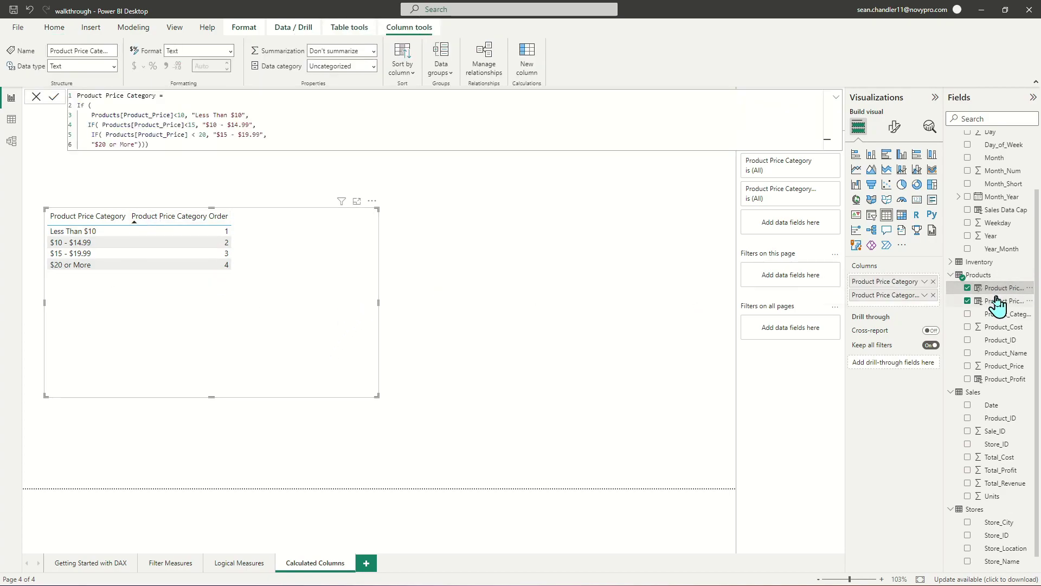
click(408, 76)
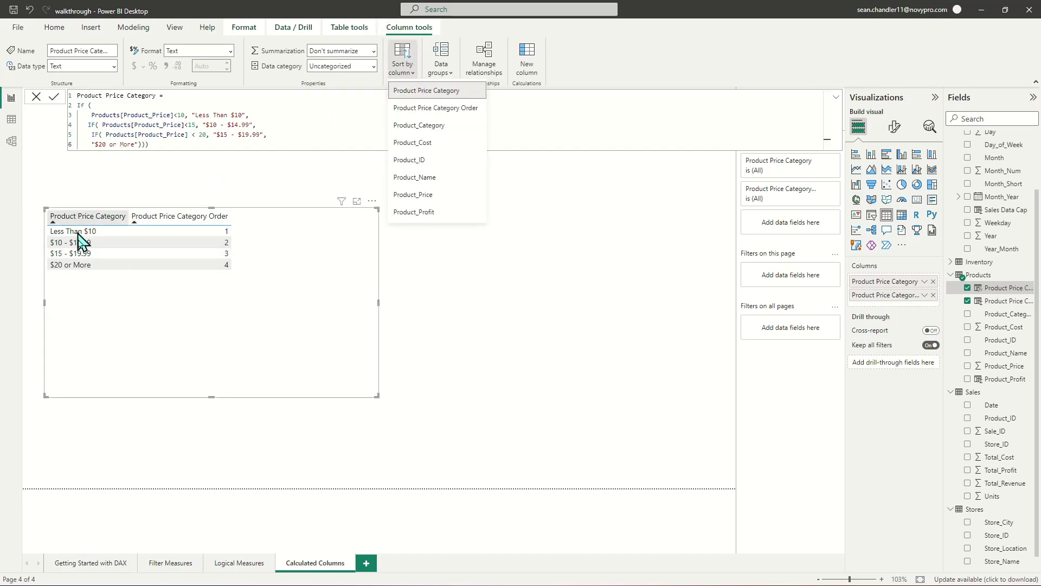
click(451, 108)
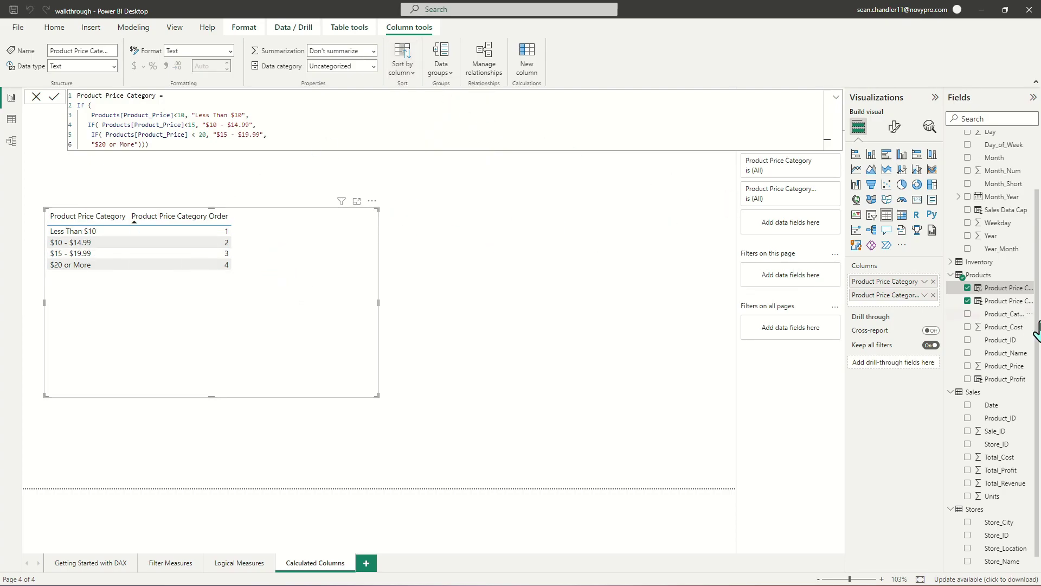
click(934, 295)
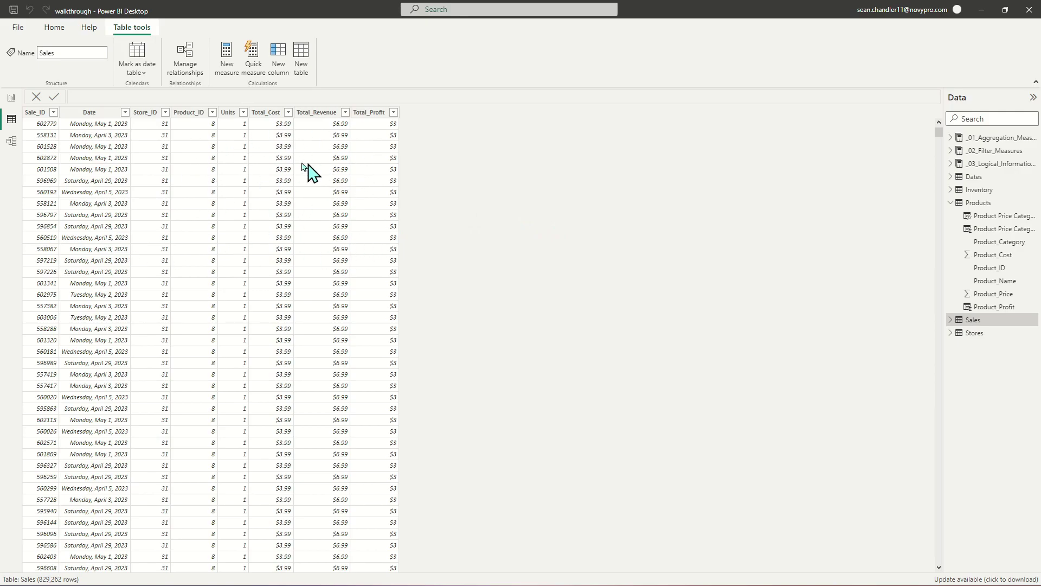
Step: Add a Sales column Product Name = LOOKUPVALUE(Products[Product_Name], Products[Product_ID], Sales[Product_ID])
click(281, 64)
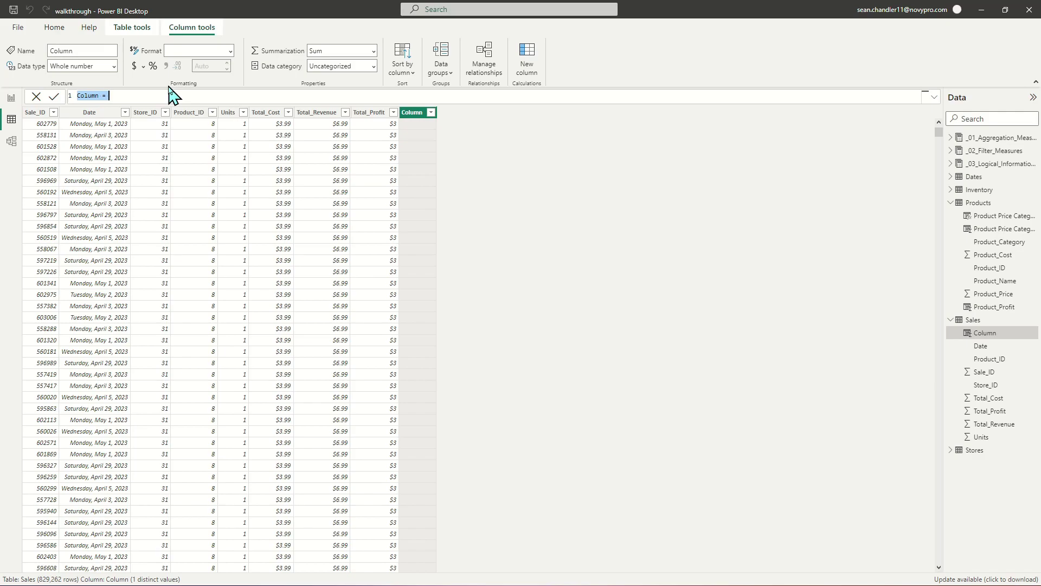
text(Pr)
text(LOOKUPVALUE()
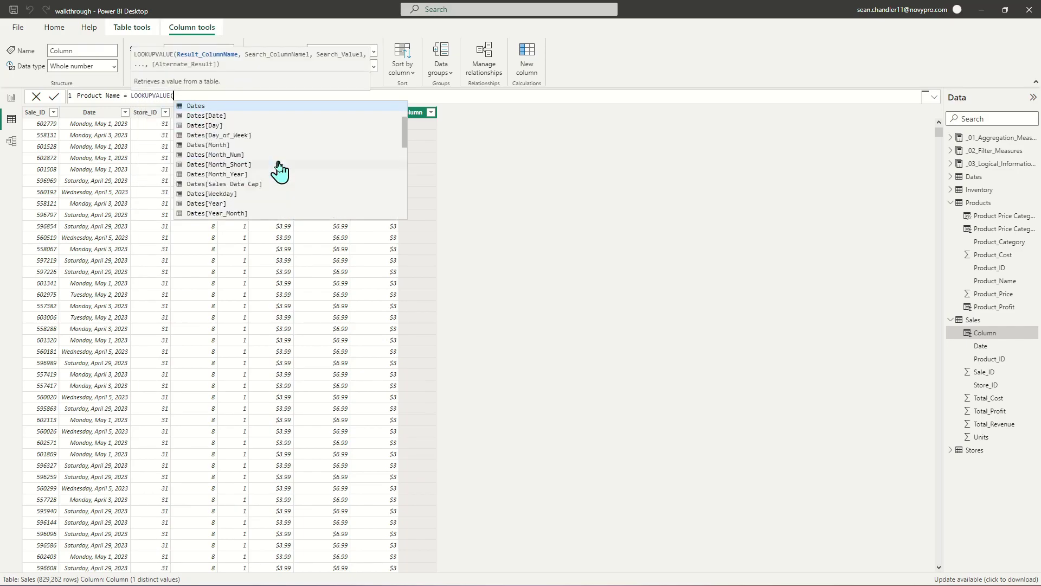
text(product)
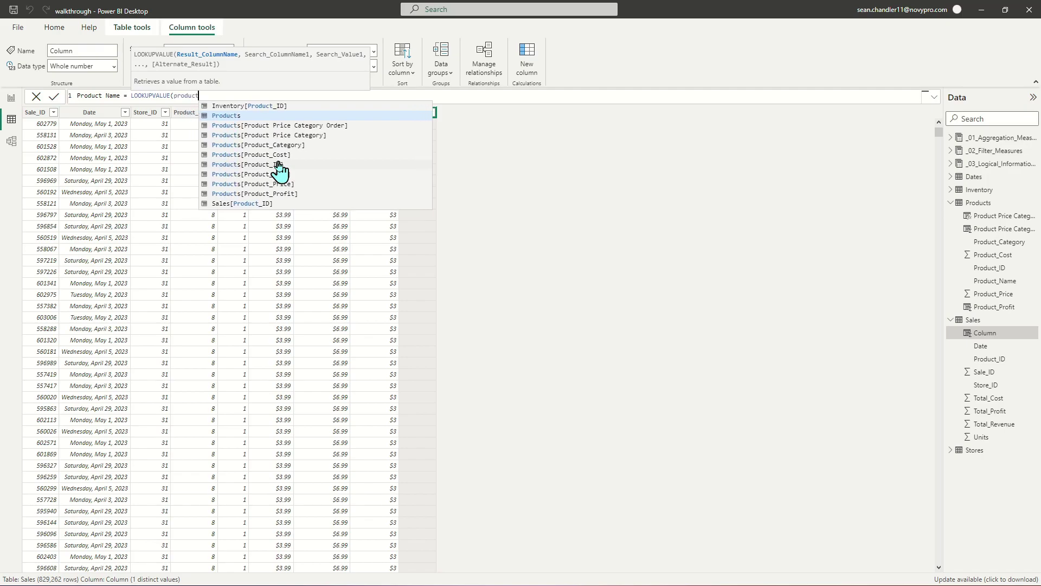
click(280, 174)
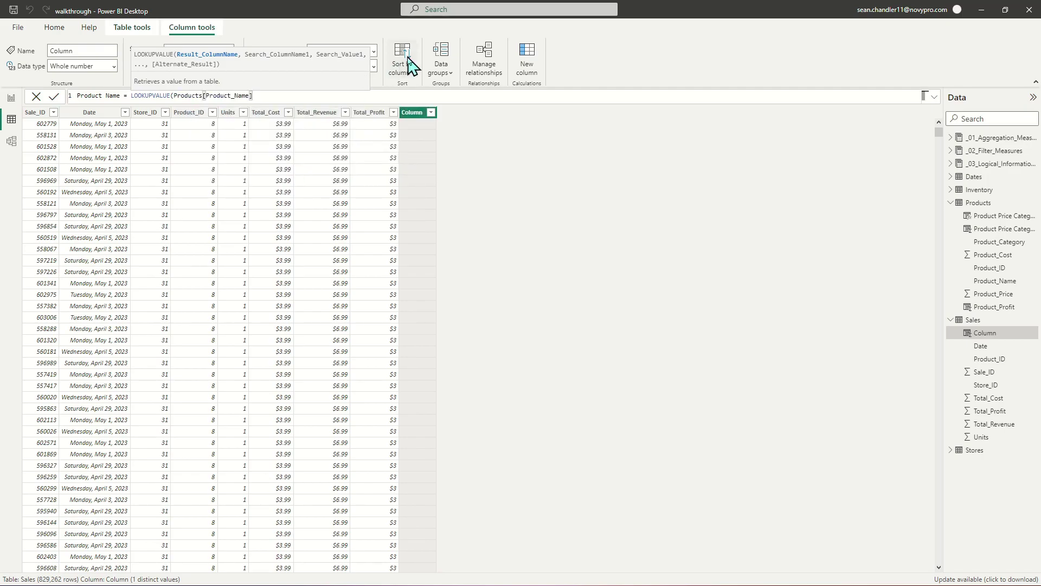
text(,)
text(product)
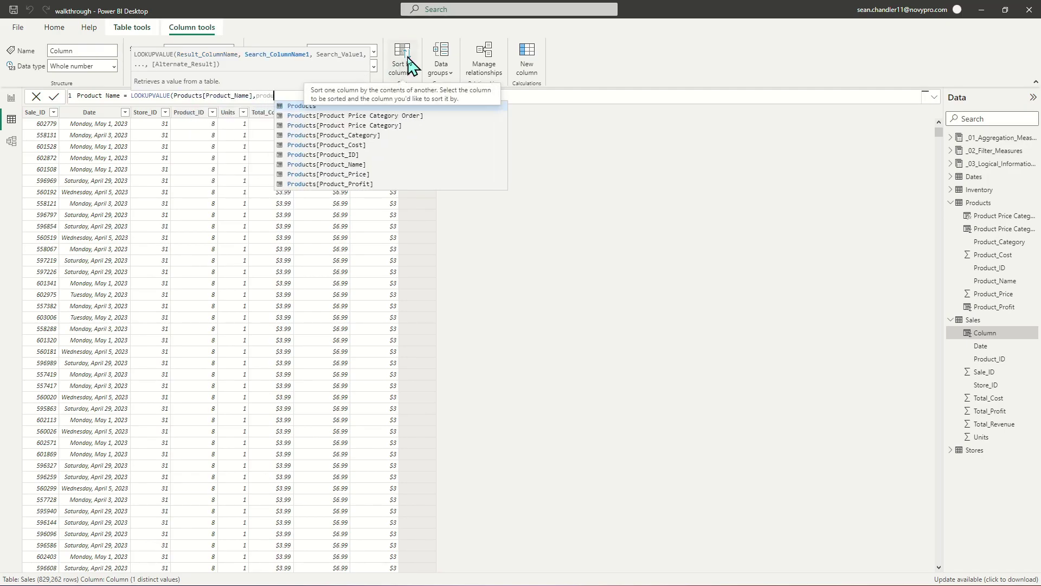
click(330, 155)
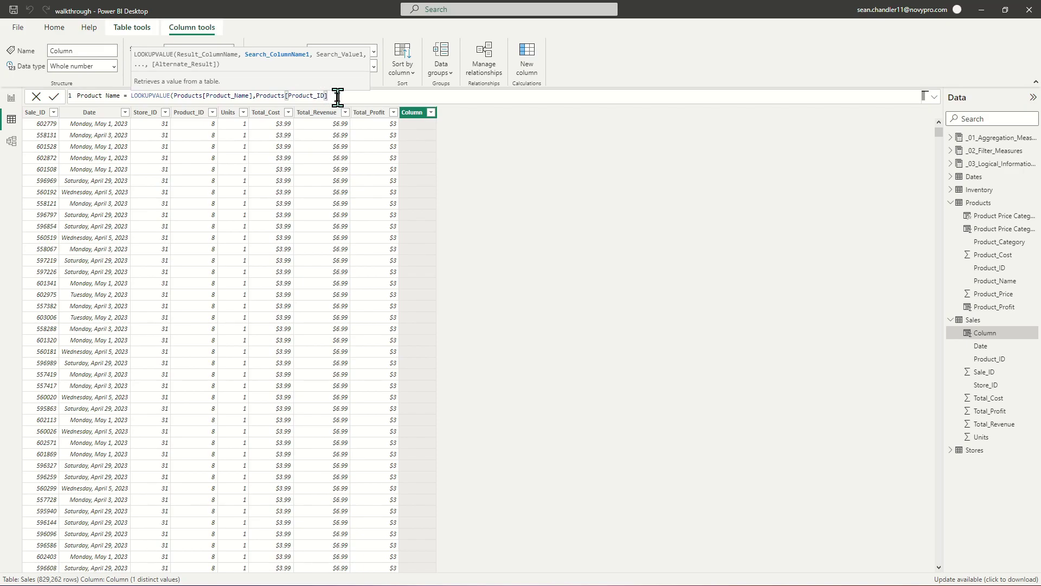
text(,produc)
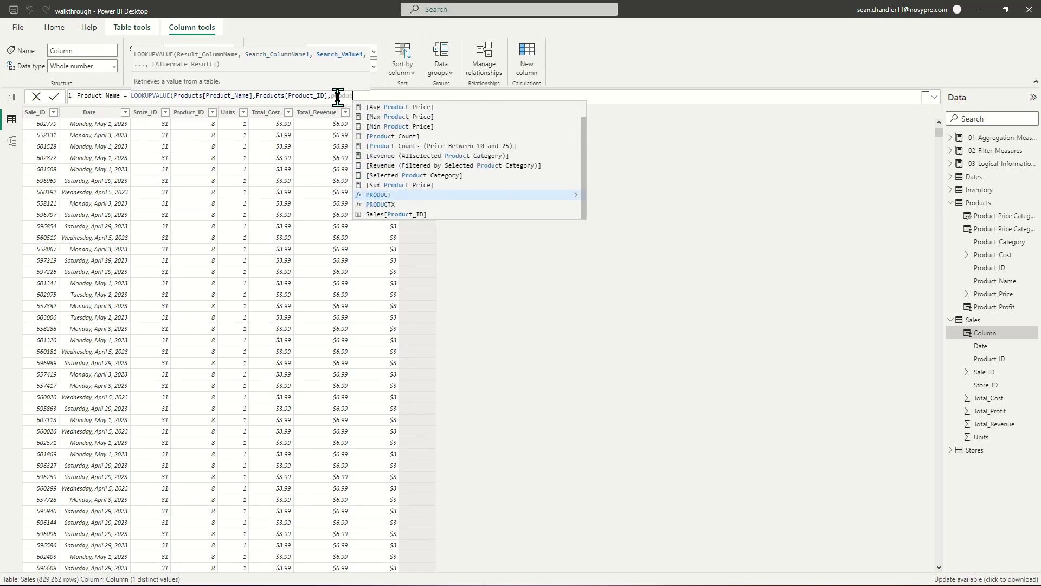
click(411, 214)
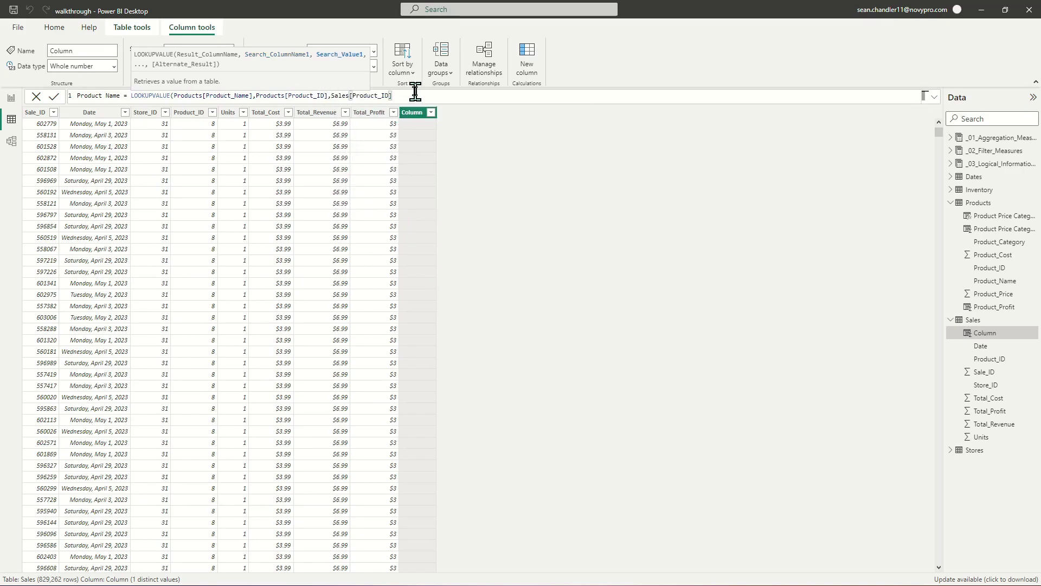
text())
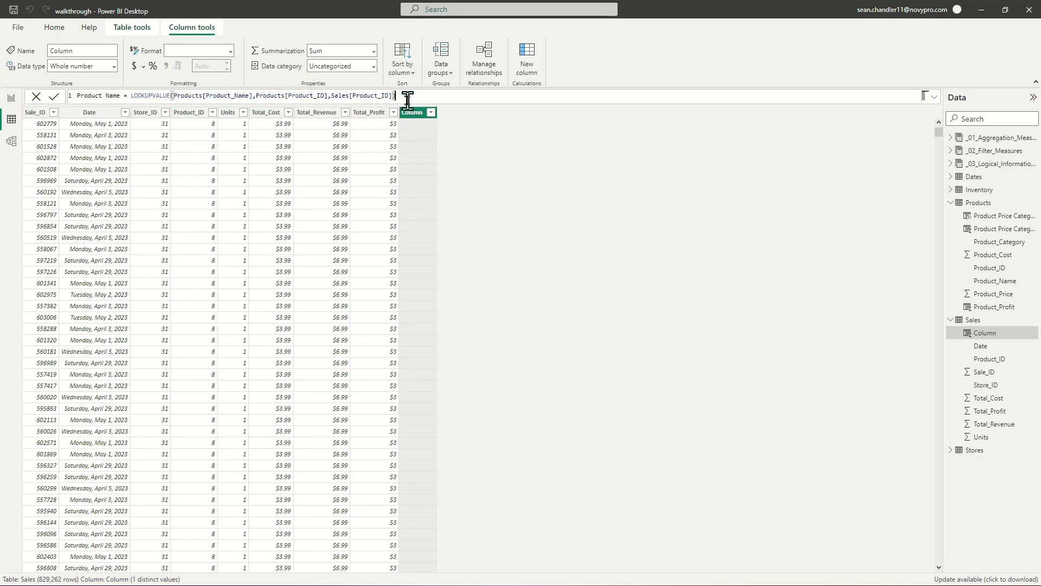
key(Return)
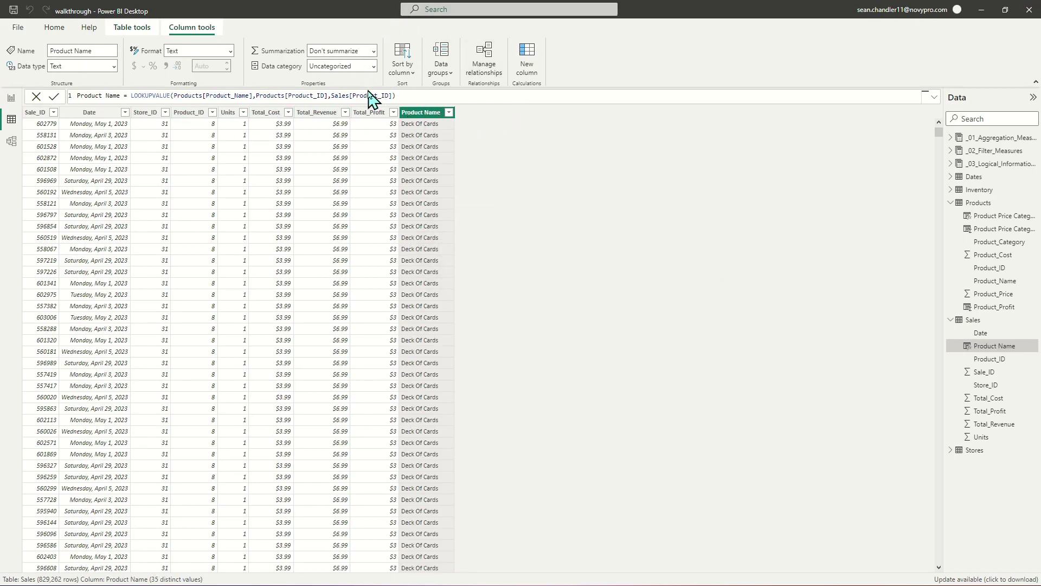
scroll(430, 278, down, 15)
drag(939, 137, 897, 82)
click(199, 128)
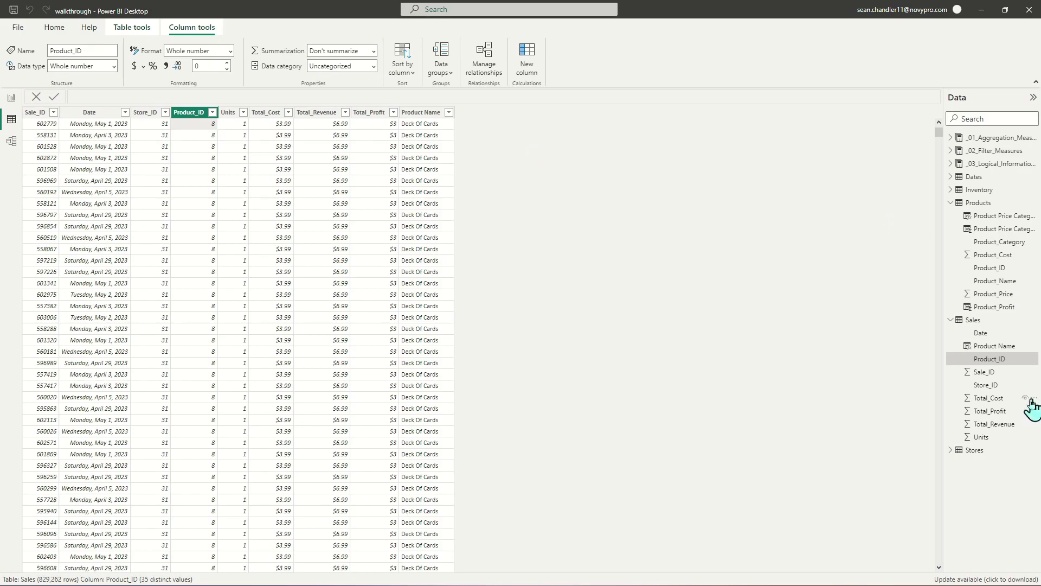
click(977, 204)
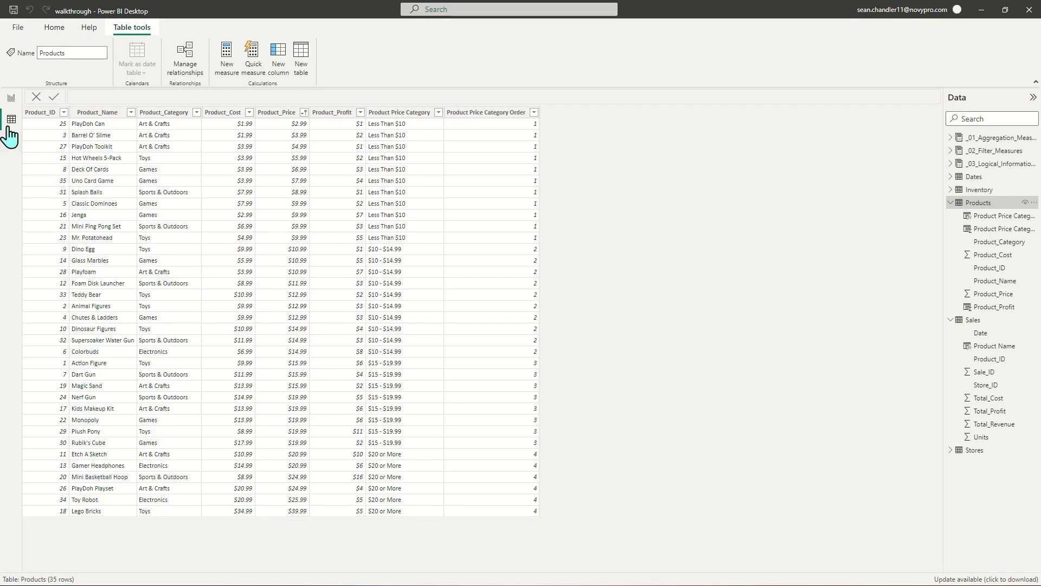
click(11, 98)
click(11, 119)
click(952, 203)
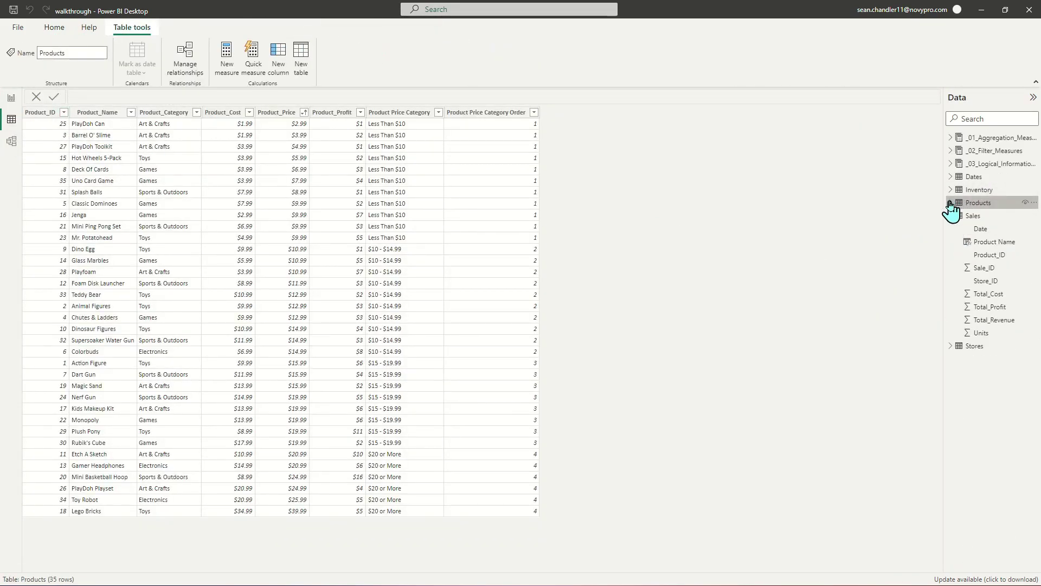
click(975, 217)
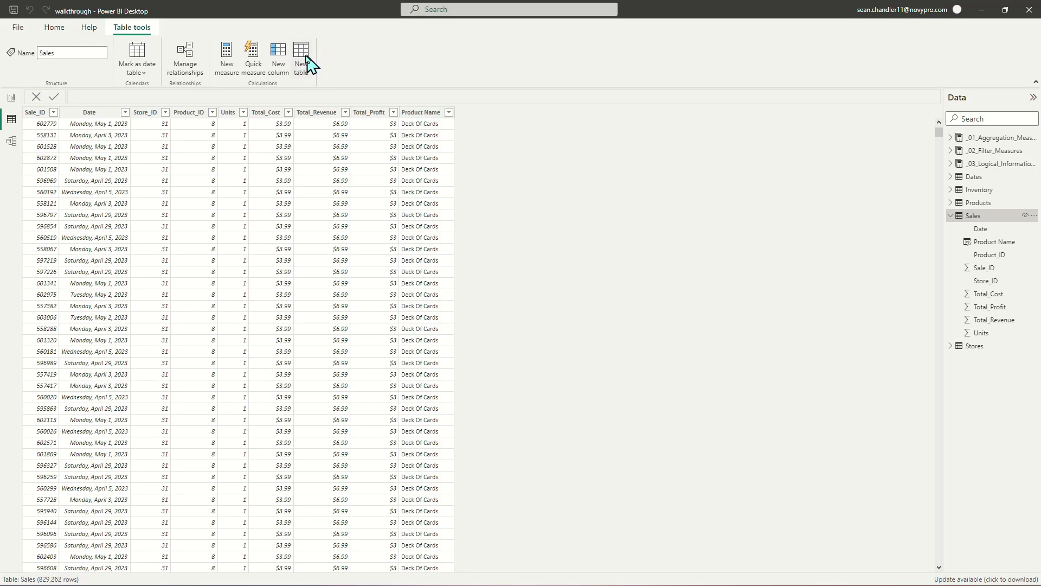
Step: Enter Product Category = LOOKUPVALUE(Products[Product_Category], Products[Product_ID], Sales[Product_ID]) as a new Sales column
click(279, 57)
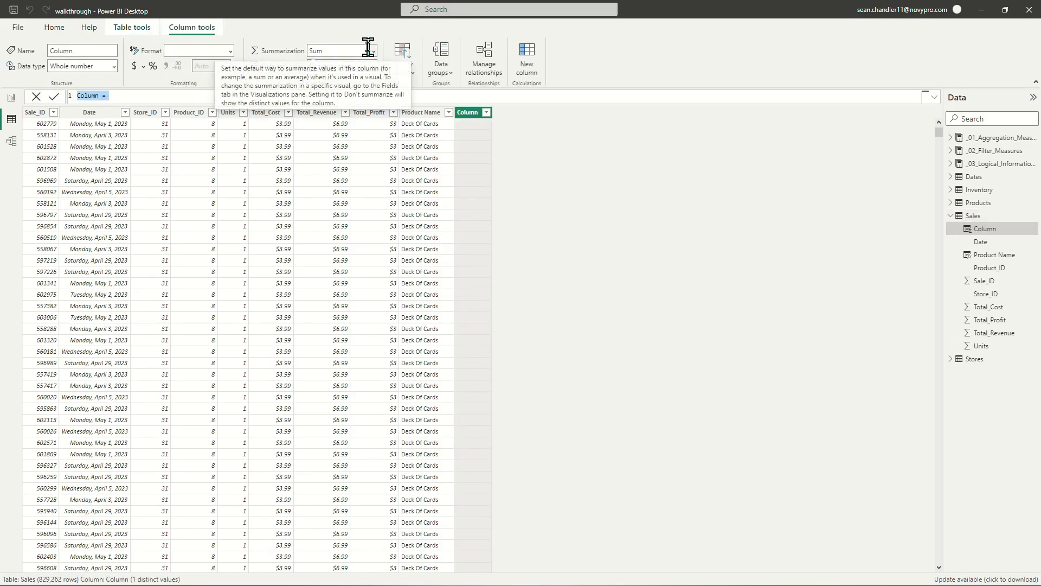
text(Product Category = LOOKUPVALUE()
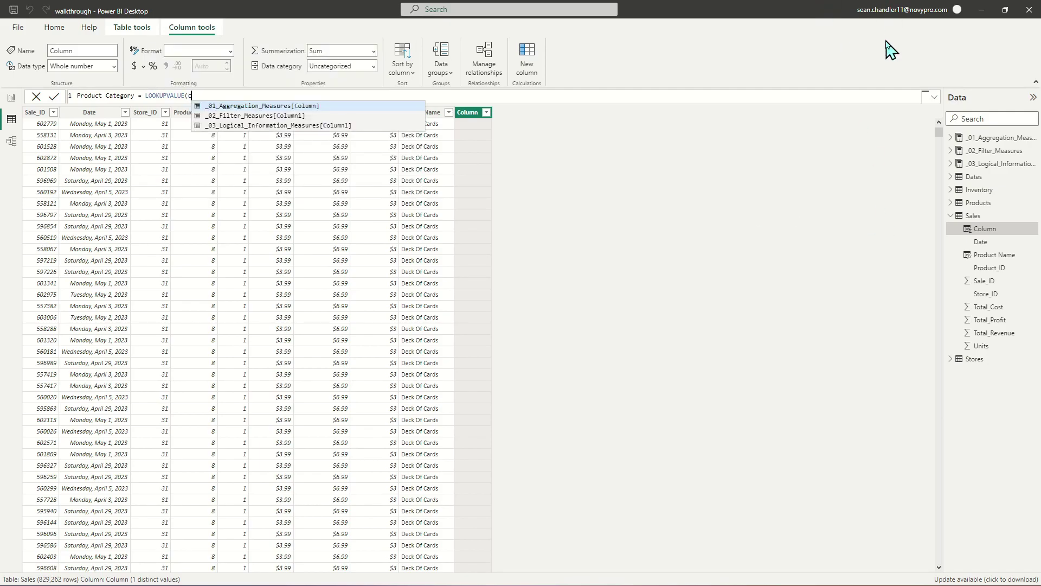
text(catego)
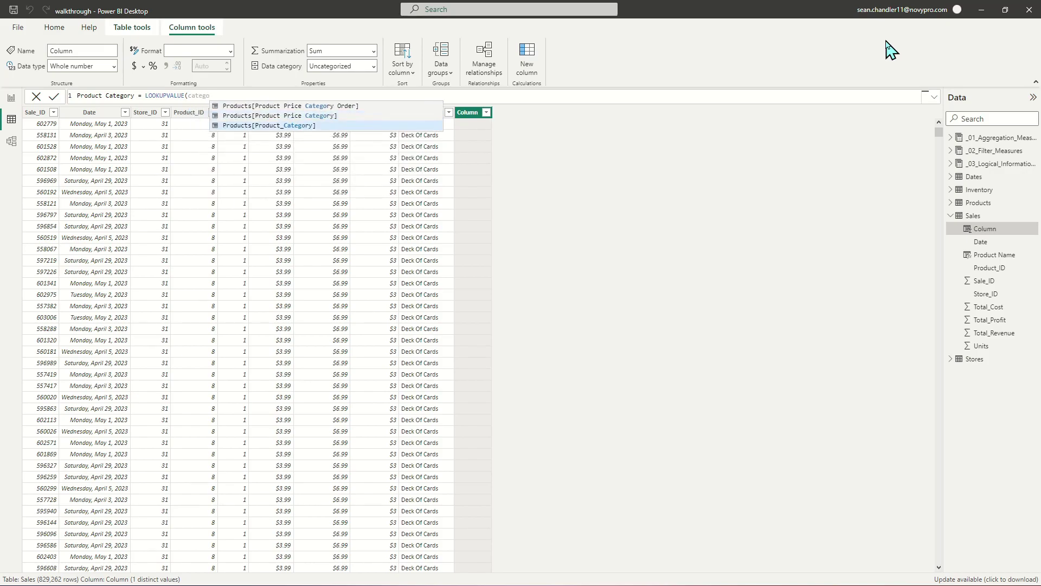
key(Tab)
text(,)
text(produc)
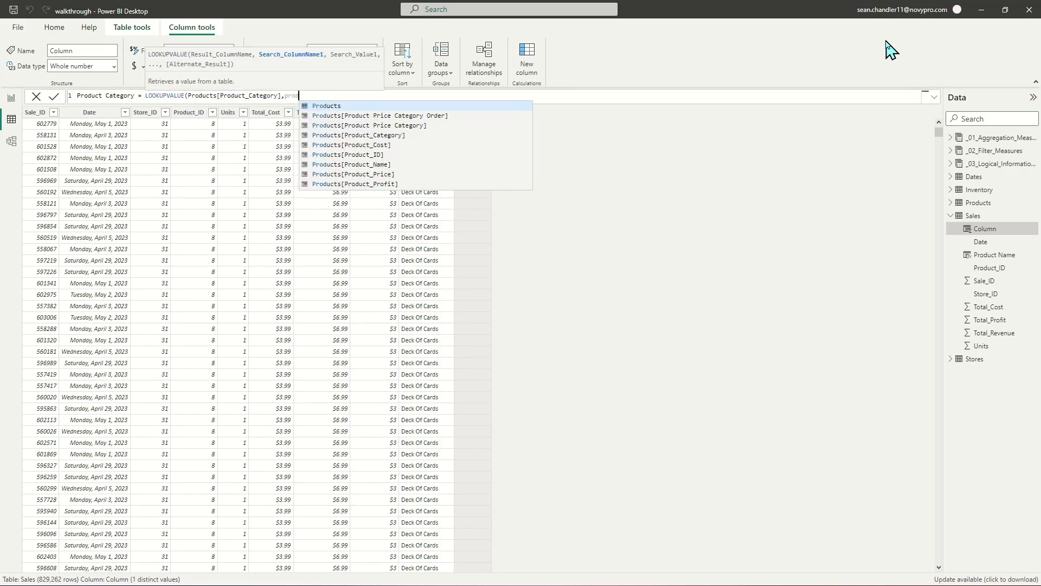
key(Down)
key(Down)
key(Down)
key(Down)
key(Down)
key(Tab)
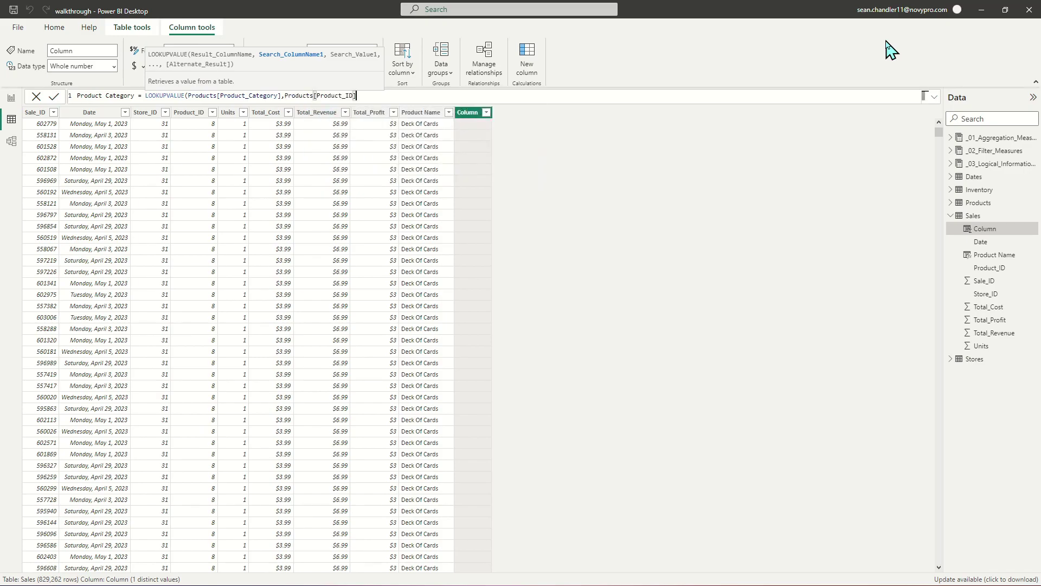
text(,produc)
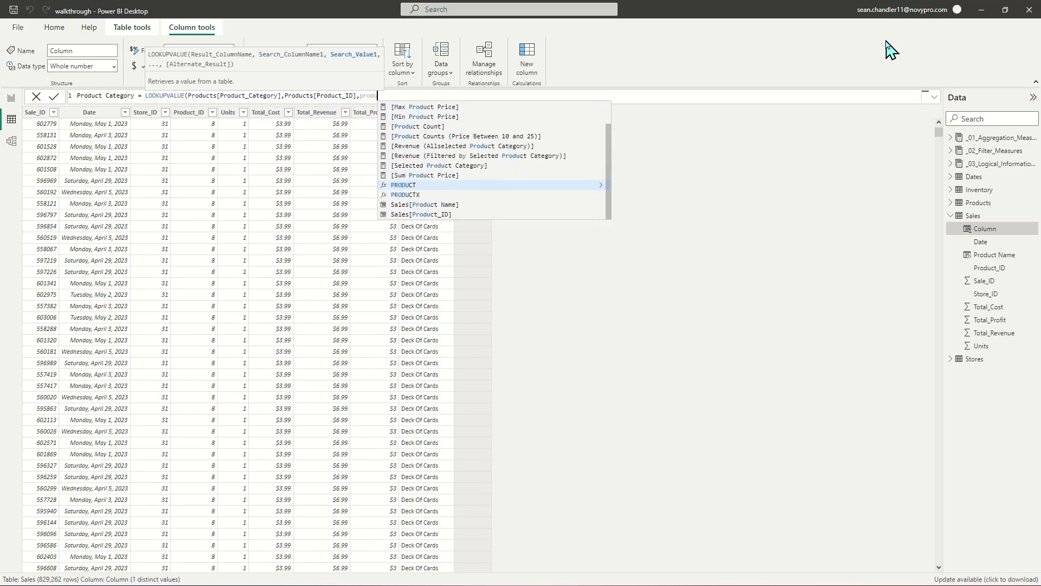
key(Down)
key(Down)
key(Down)
key(Down)
key(Tab)
text()))
key(Return)
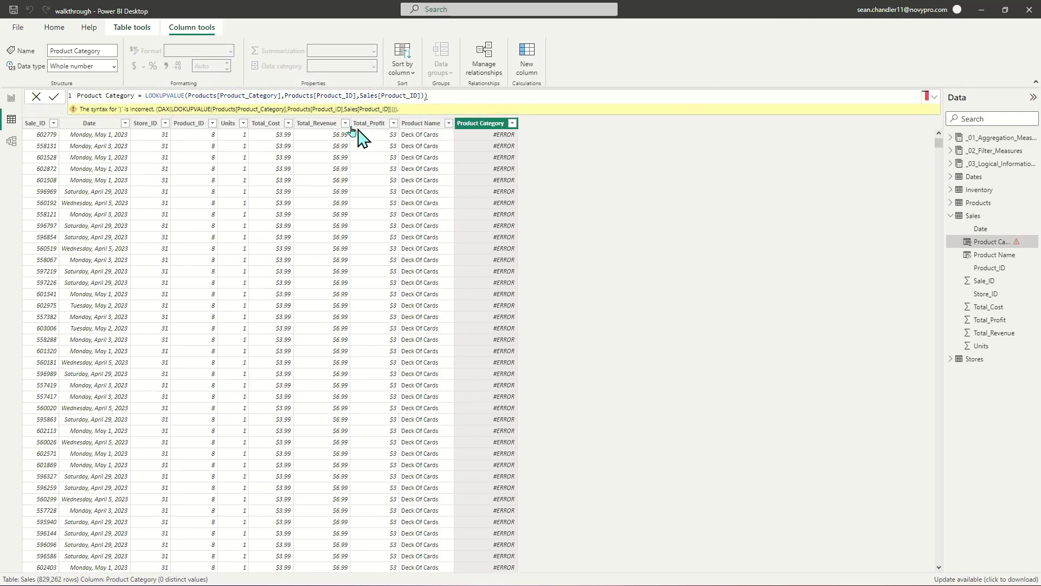
Step: Delete the extra closing parenthesis to commit the formula, then glance at the column's filter values
key(BackSpace)
key(Return)
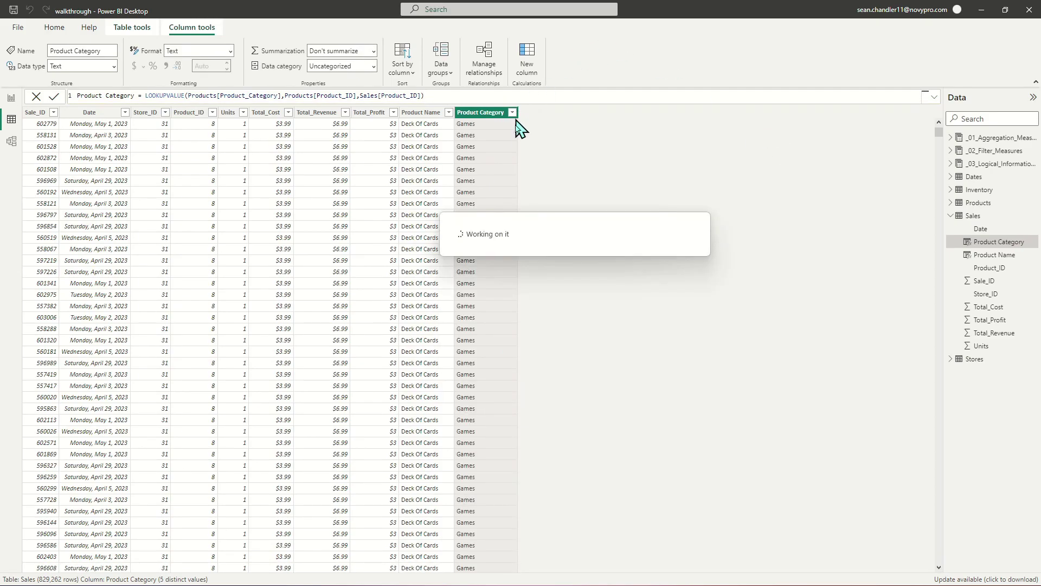
click(512, 112)
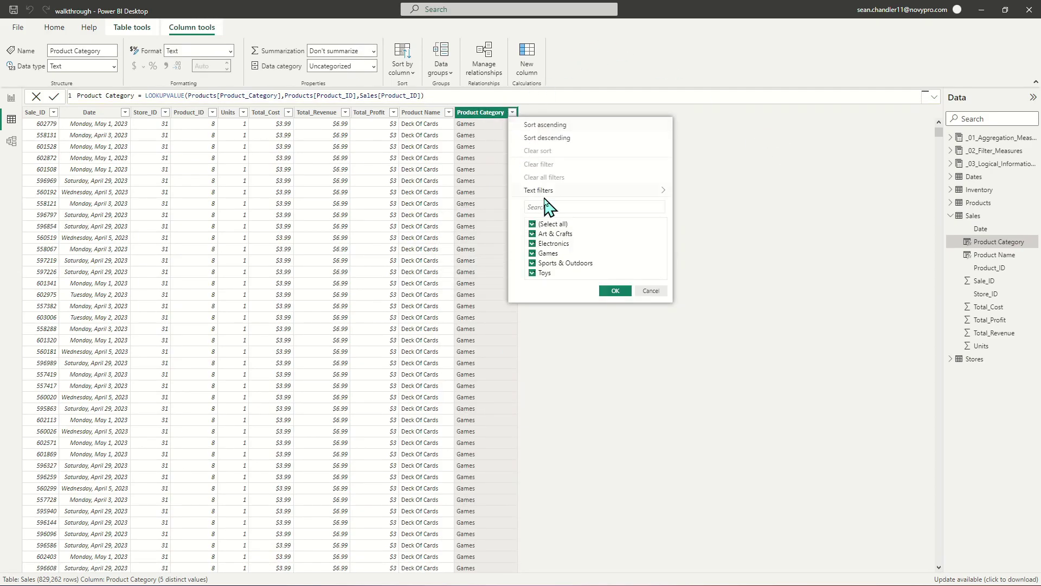
click(651, 290)
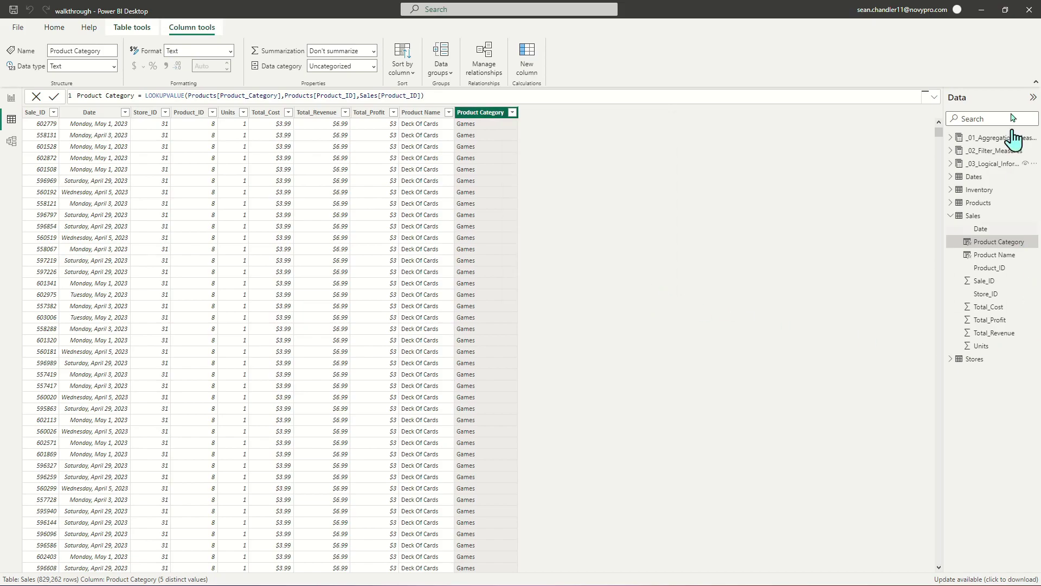
Step: Return to the Calculated Columns report page showing the Product Price Category table
click(11, 97)
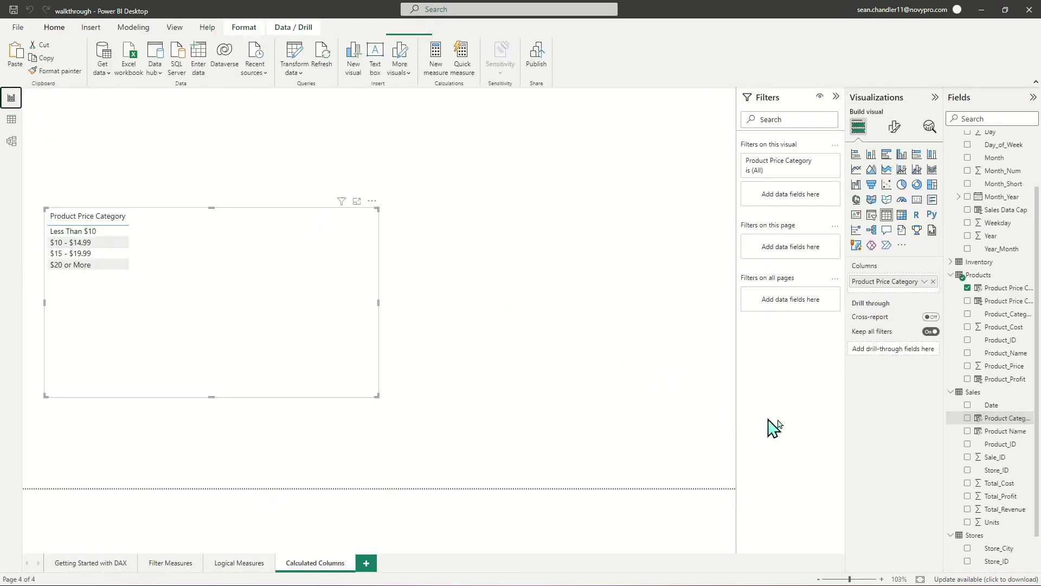